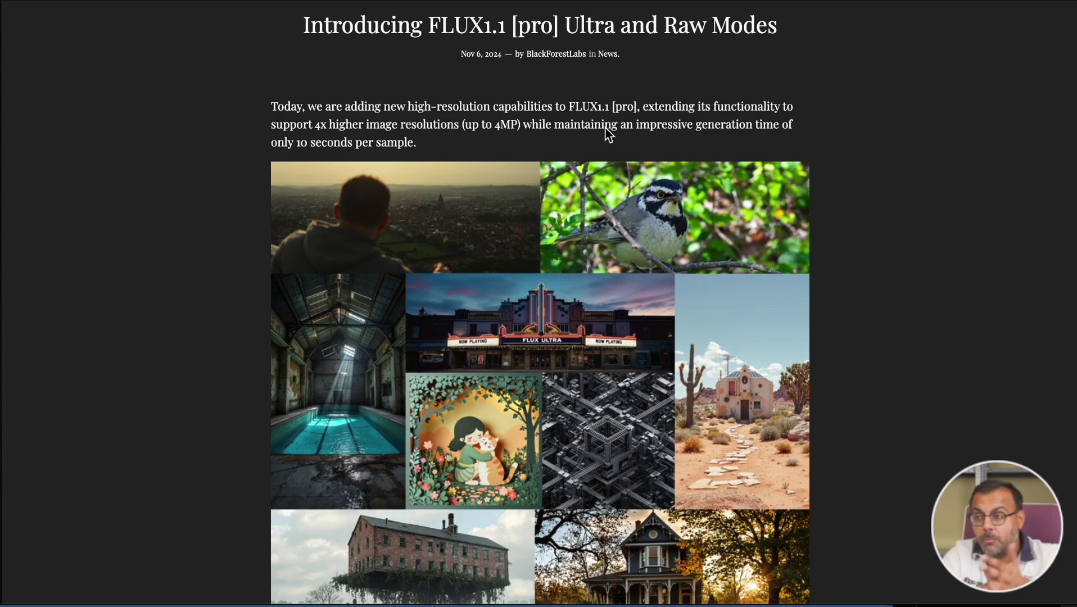
Scroll the Black Forest Labs blog back up to the 'Introducing FLUX.1 Tools' post.
{"action": "scroll", "coordinate": [609, 133], "scroll_direction": "down", "scroll_amount": 10}
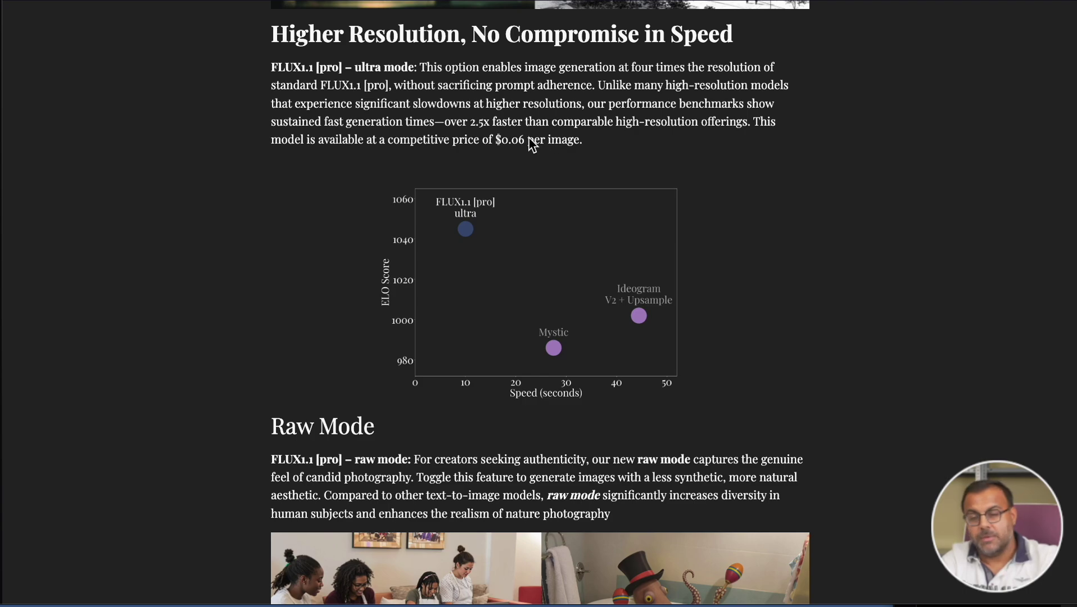
{"action": "scroll", "coordinate": [531, 144], "scroll_direction": "up", "scroll_amount": 15}
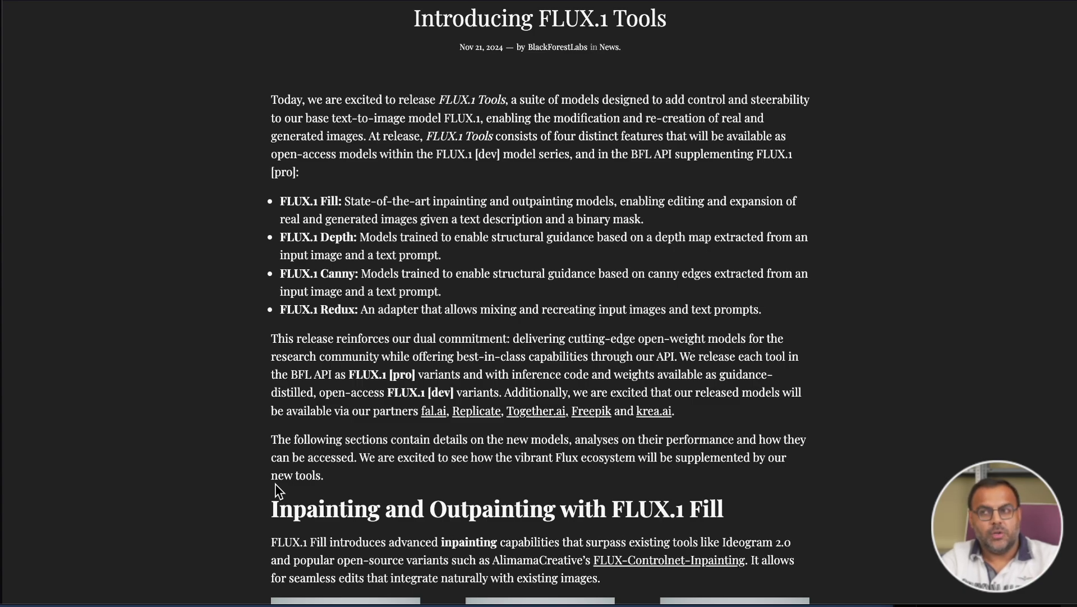
{"action": "scroll", "coordinate": [401, 296], "scroll_direction": "up", "scroll_amount": 1}
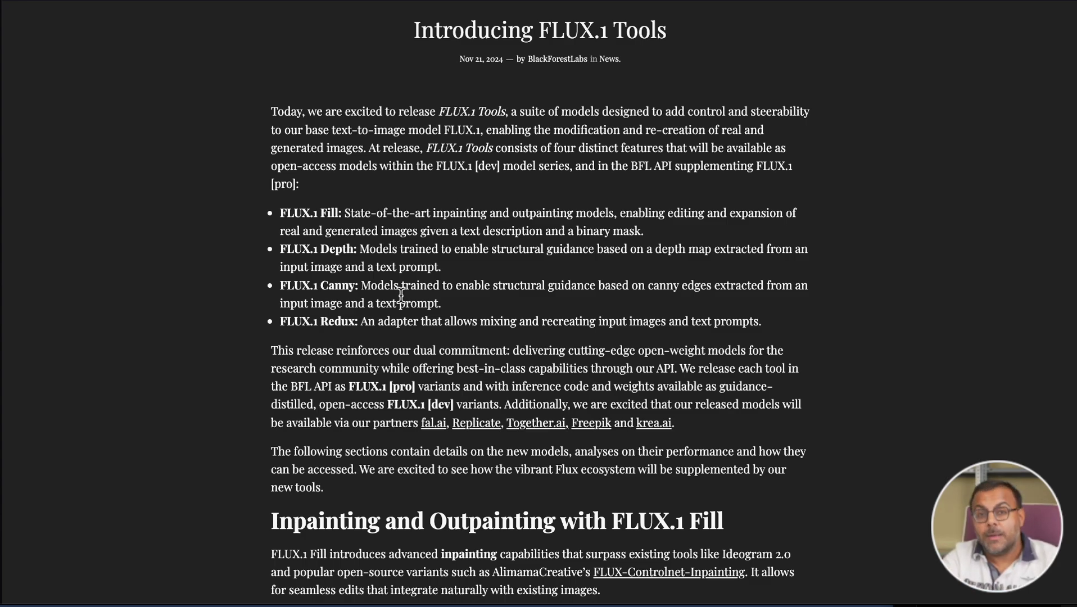
{"action": "scroll", "coordinate": [357, 144], "scroll_direction": "down", "scroll_amount": 1}
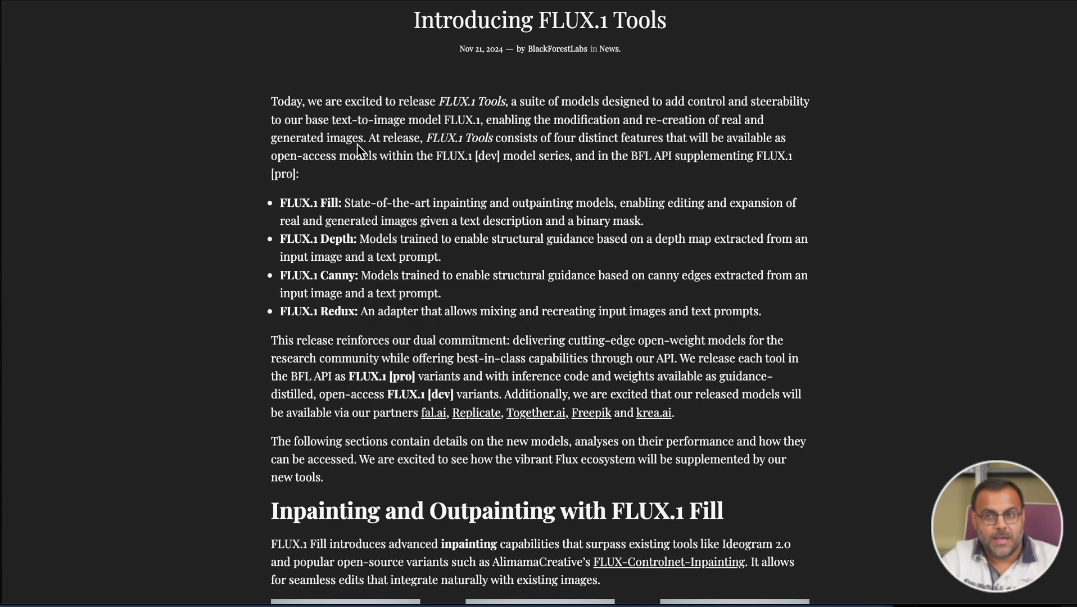
{"action": "scroll", "coordinate": [387, 239], "scroll_direction": "down", "scroll_amount": 7}
Scroll through the FLUX.1 Fill inpainting and outpainting examples and the benchmark chart.
{"action": "scroll", "coordinate": [388, 239], "scroll_direction": "up", "scroll_amount": 1}
{"action": "scroll", "coordinate": [388, 239], "scroll_direction": "down", "scroll_amount": 2}
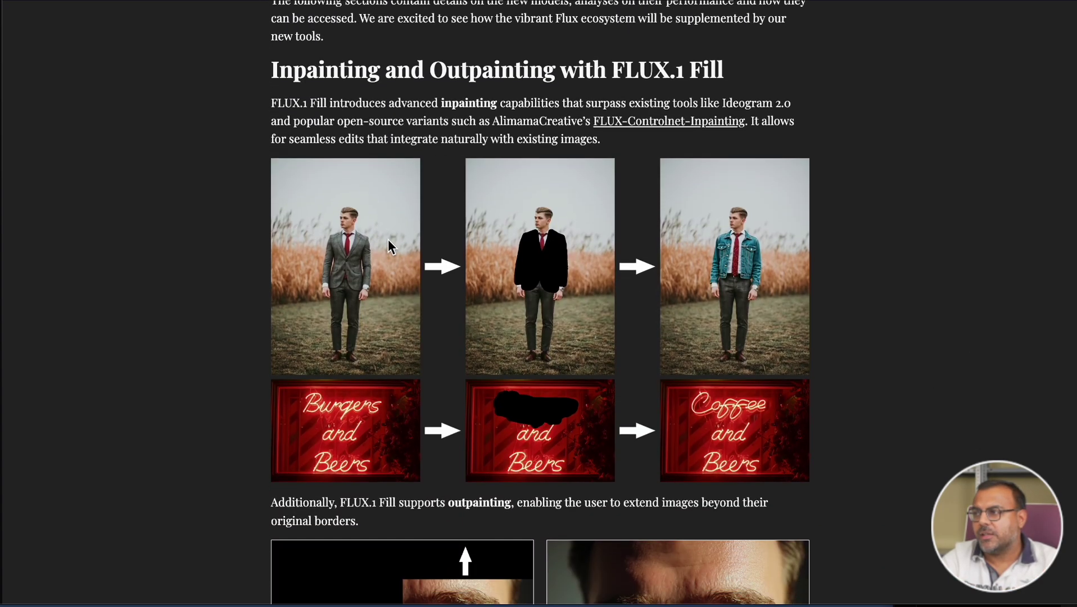
{"action": "scroll", "coordinate": [388, 239], "scroll_direction": "down", "scroll_amount": 1}
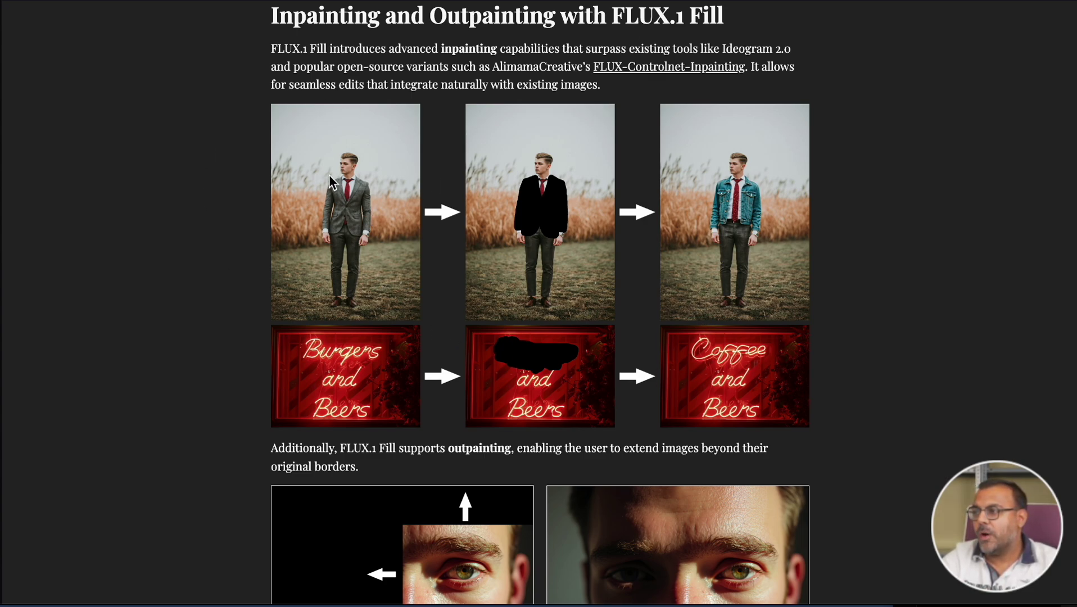
{"action": "scroll", "coordinate": [281, 216], "scroll_direction": "down", "scroll_amount": 1}
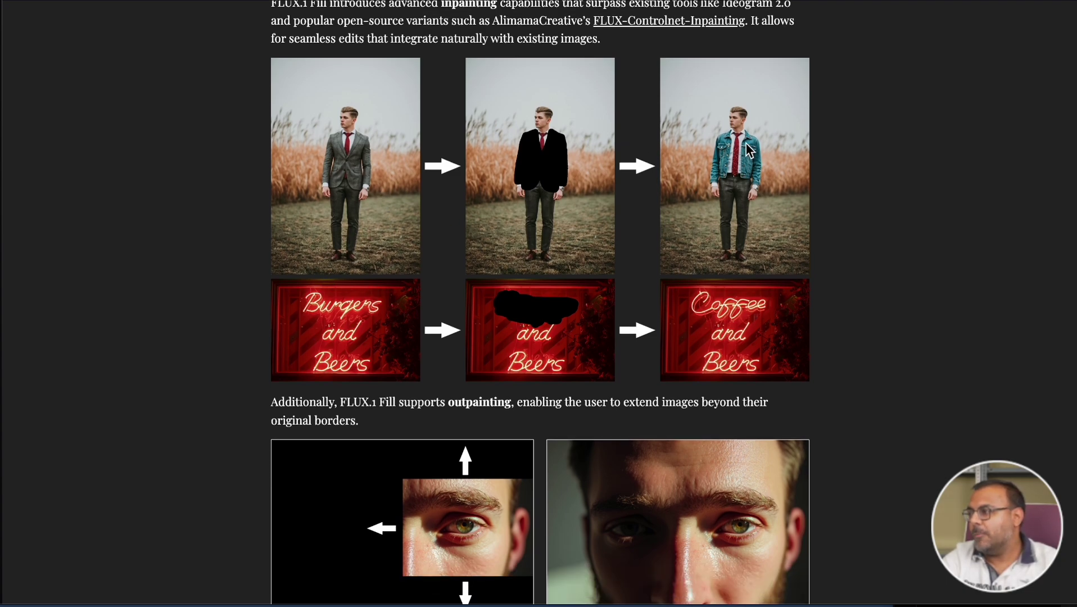
{"action": "scroll", "coordinate": [341, 171], "scroll_direction": "down", "scroll_amount": 3}
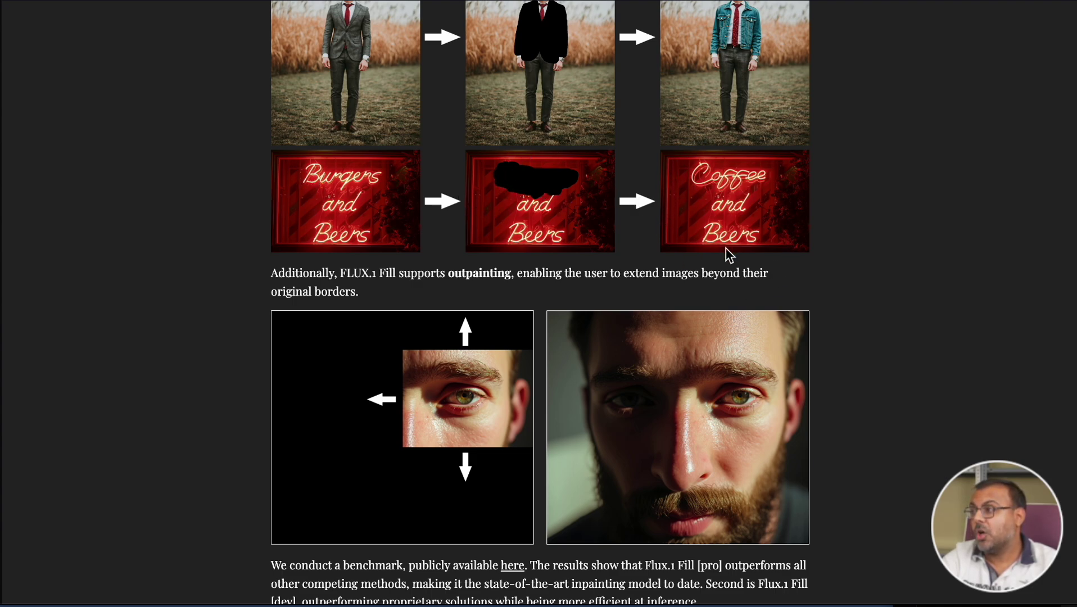
{"action": "scroll", "coordinate": [696, 269], "scroll_direction": "down", "scroll_amount": 4}
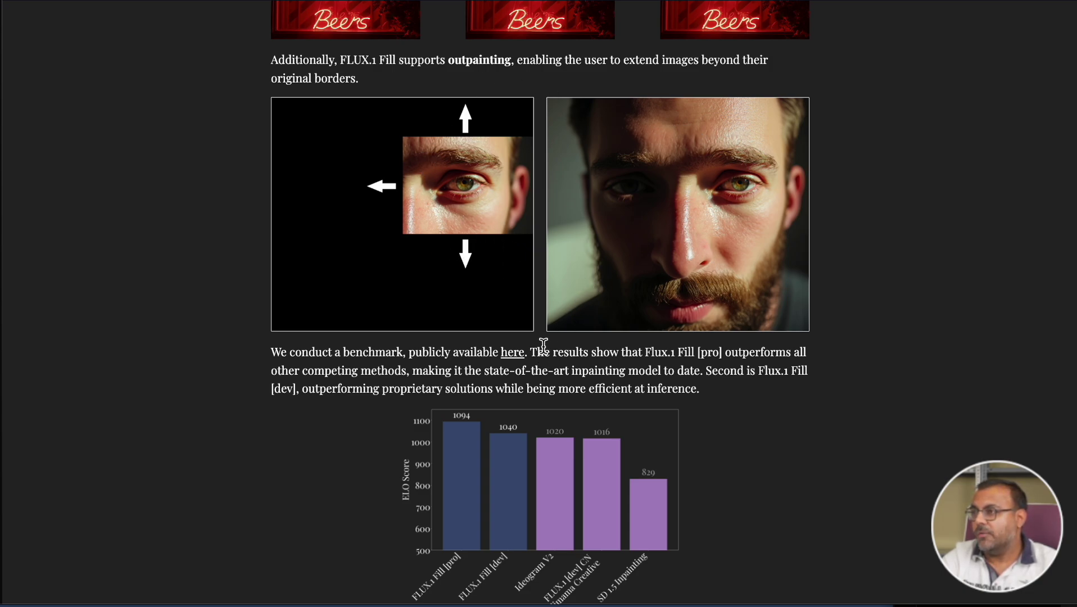
{"action": "scroll", "coordinate": [482, 302], "scroll_direction": "down", "scroll_amount": 3}
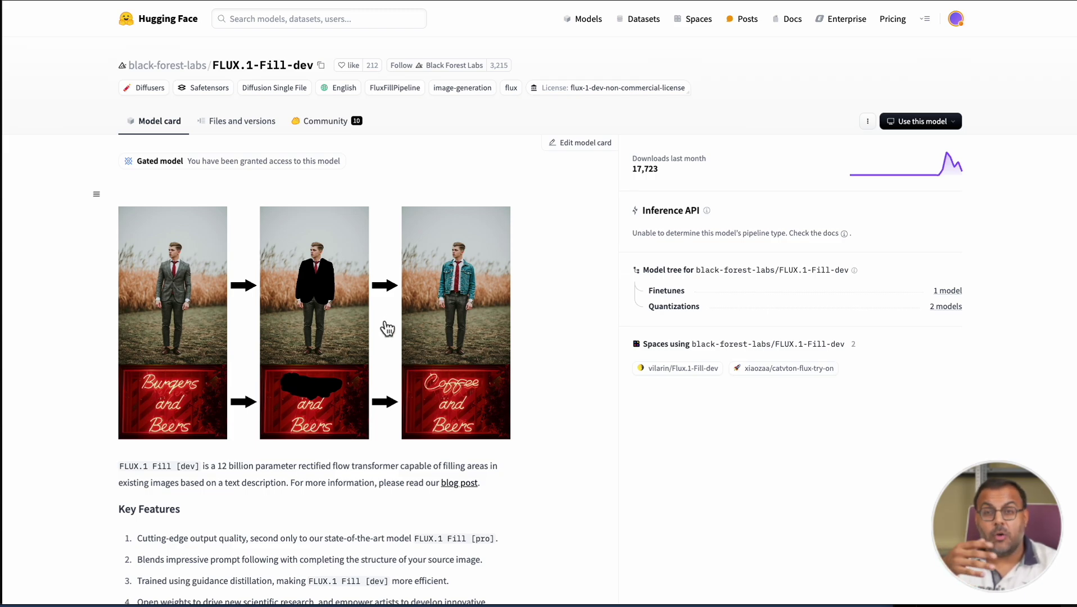
List the FLUX.1-Fill-dev repository files, including the 23.8 GB flux1-fill-dev.safetensors.
{"action": "left_click", "coordinate": [245, 131]}
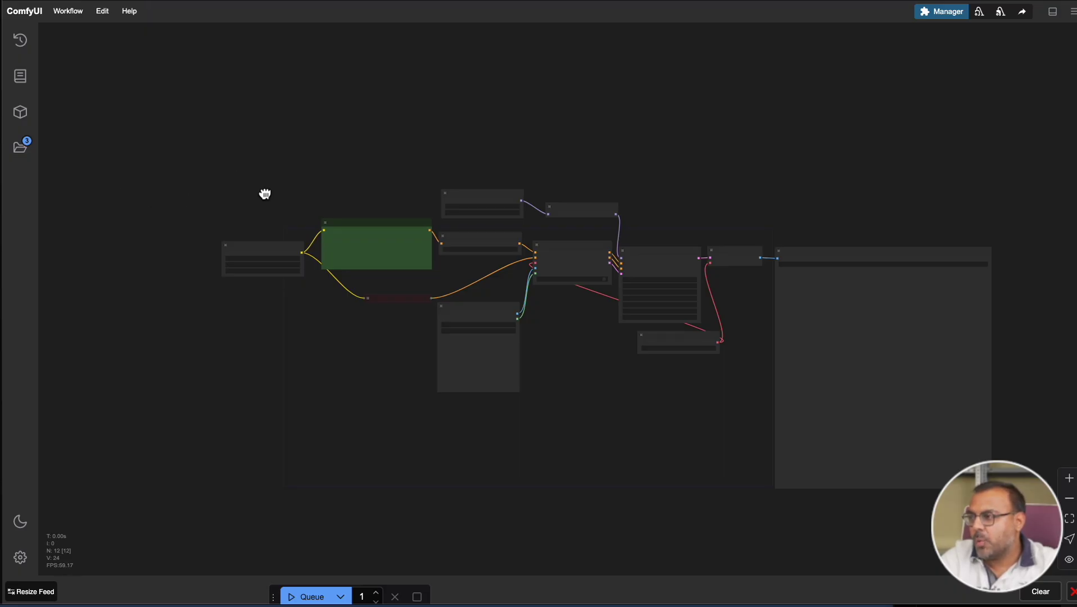
Pan the inpainting graph to inspect DualCLIPLoader, KSampler, Differential Diffusion, VAE Decode and Load VAE.
{"action": "scroll", "coordinate": [218, 211], "scroll_direction": "up", "scroll_amount": 10}
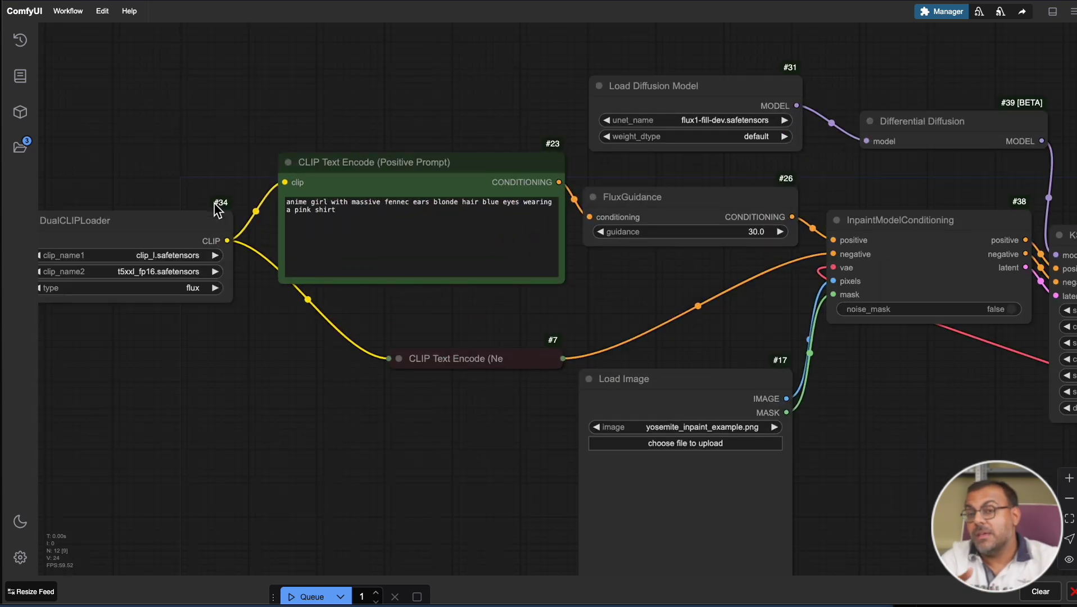
{"action": "left_click_drag", "start_coordinate": [152, 174], "coordinate": [264, 173]}
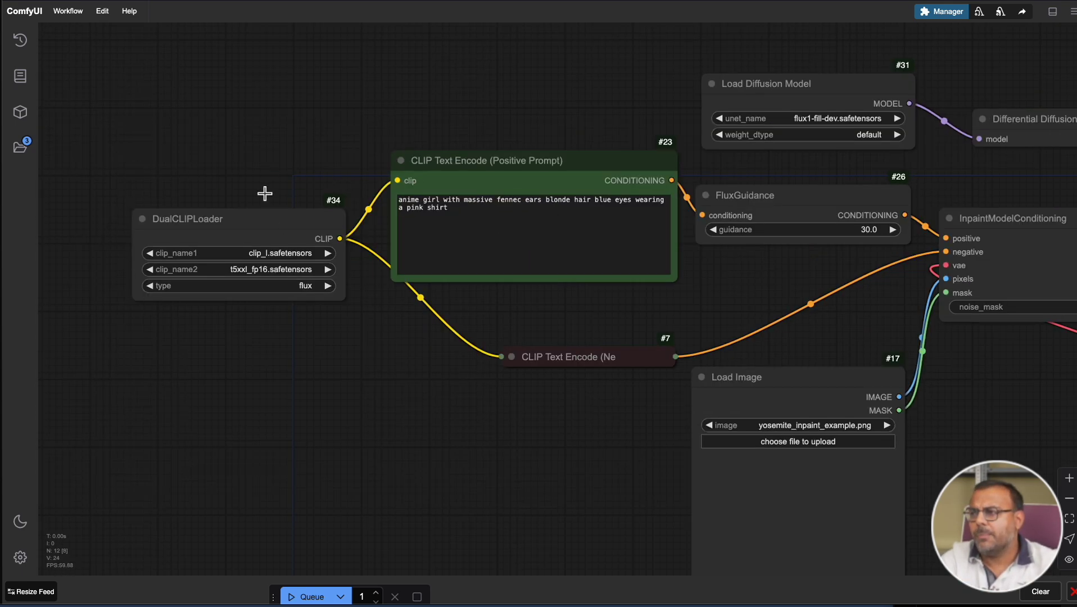
{"action": "left_click_drag", "start_coordinate": [397, 138], "coordinate": [120, 162]}
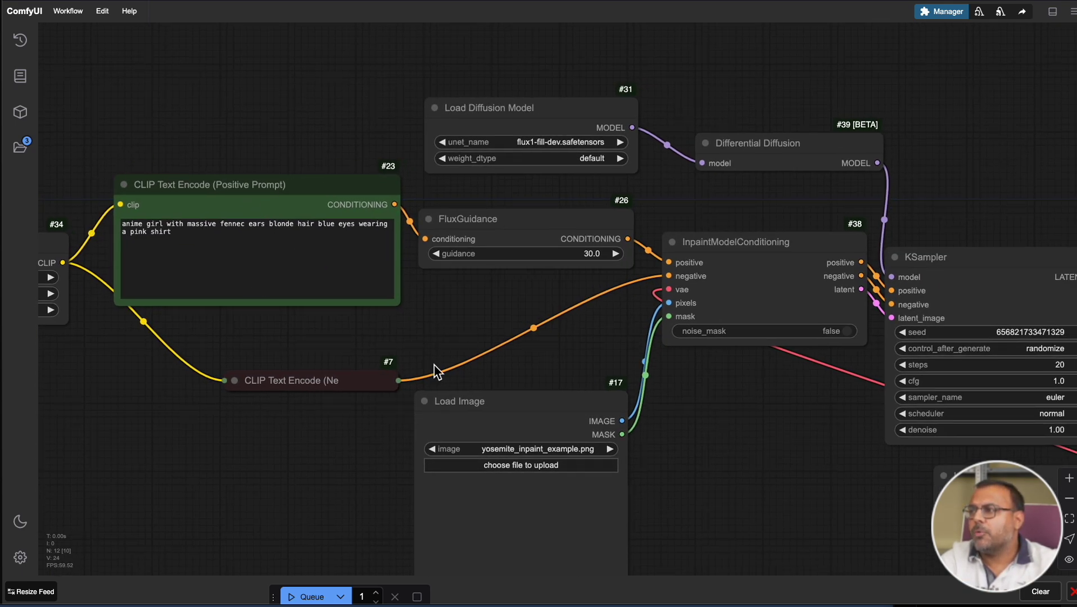
{"action": "left_click_drag", "start_coordinate": [374, 135], "coordinate": [104, 157]}
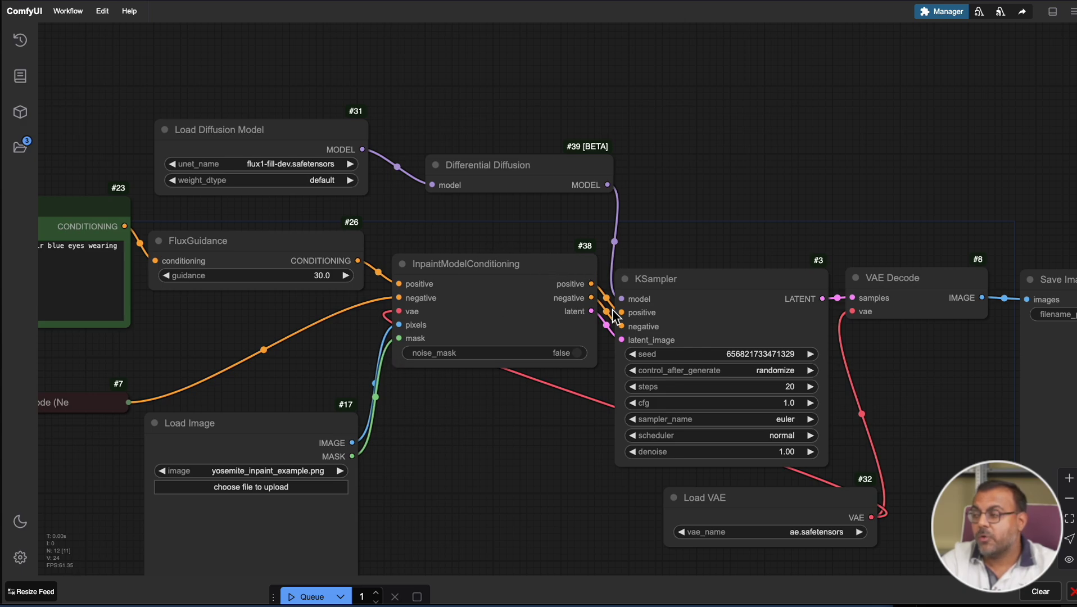
{"action": "mouse_move", "coordinate": [624, 293]}
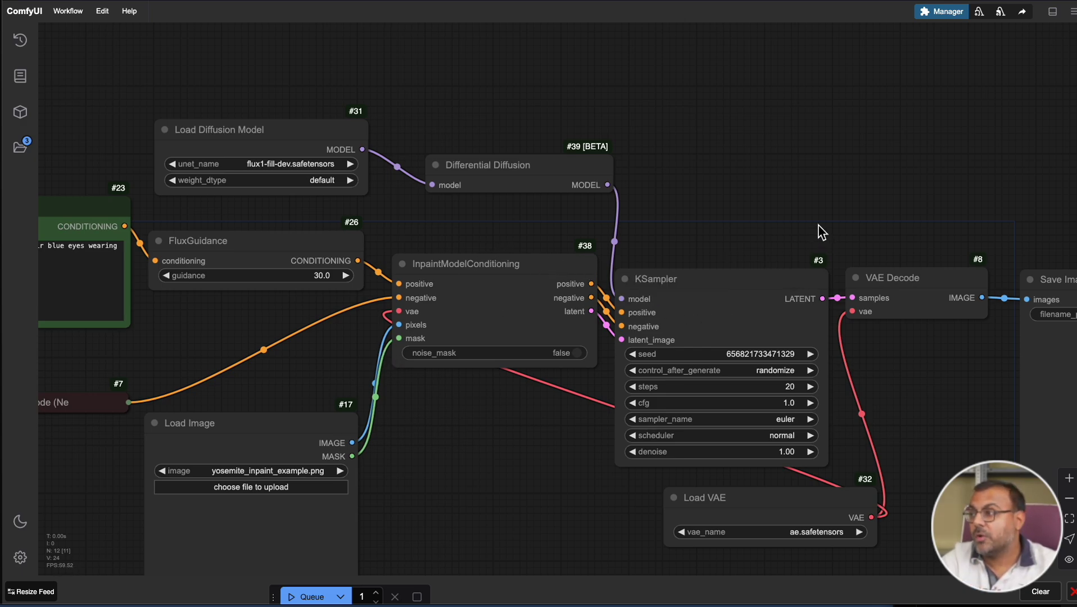
{"action": "left_click_drag", "start_coordinate": [818, 225], "coordinate": [918, 177]}
Set the Load Diffusion Model node's unet_name to flux1-fill-dev.safetensors.
{"action": "left_click", "coordinate": [360, 92]}
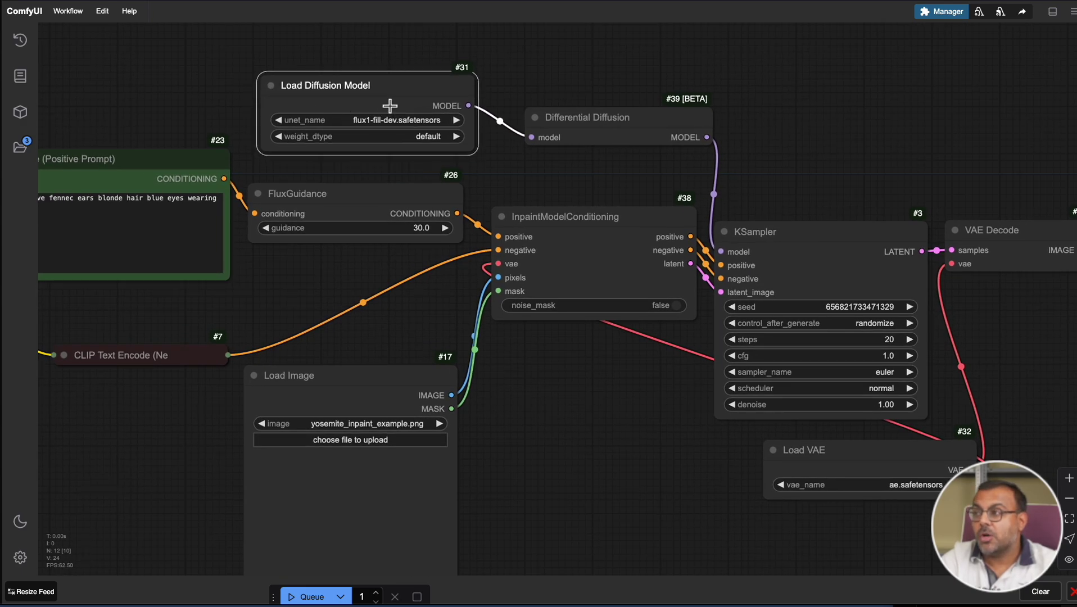
{"action": "left_click_drag", "start_coordinate": [387, 107], "coordinate": [372, 78]}
{"action": "left_click", "coordinate": [360, 91]}
{"action": "left_click", "coordinate": [374, 102]}
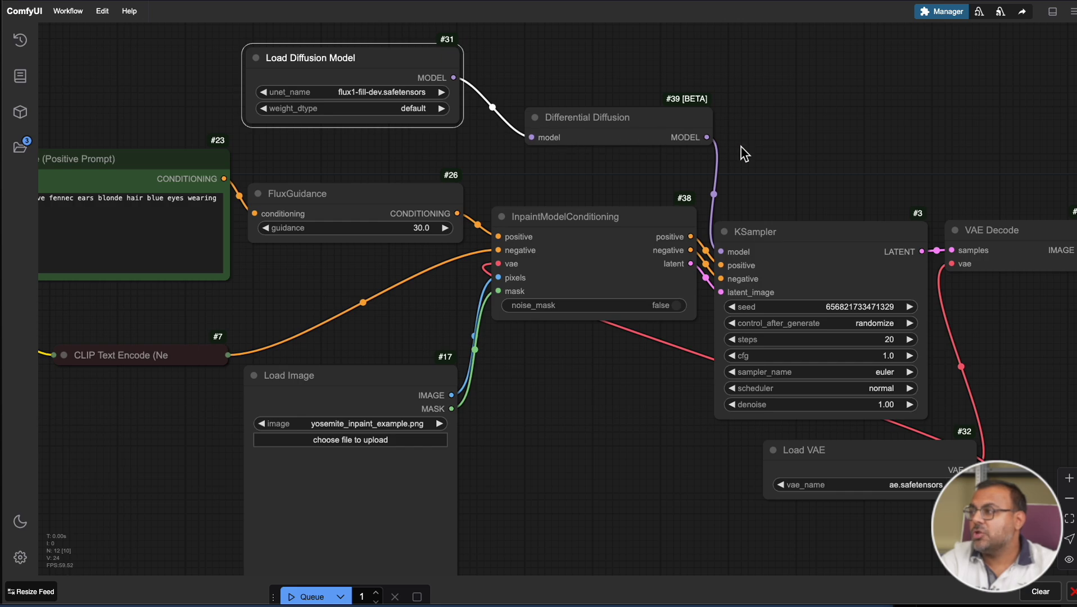
{"action": "left_click_drag", "start_coordinate": [741, 149], "coordinate": [597, 62]}
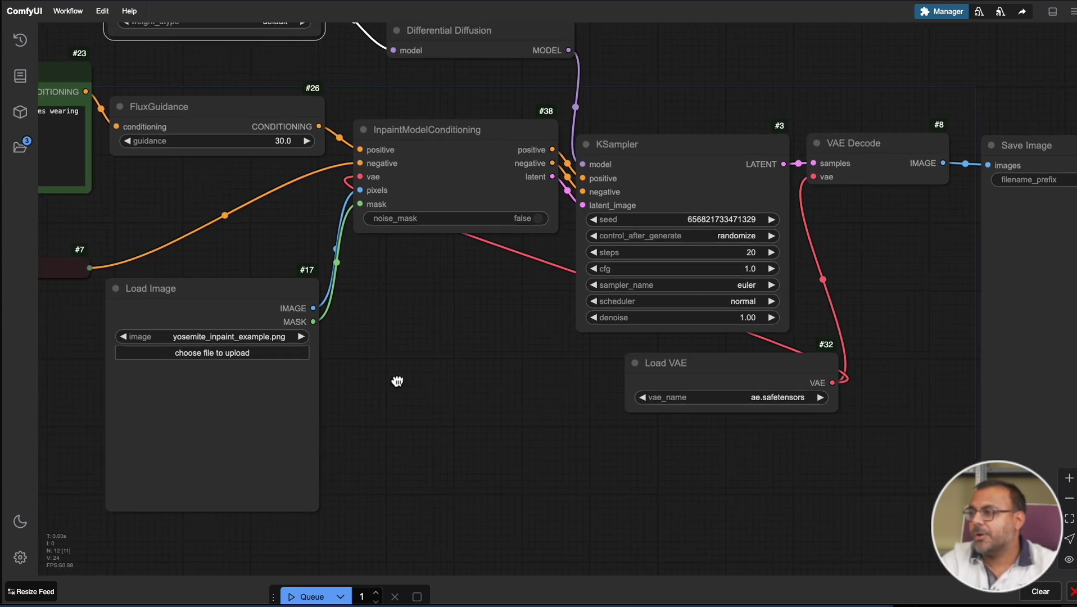
{"action": "left_click_drag", "start_coordinate": [397, 380], "coordinate": [78, 292]}
{"action": "left_click_drag", "start_coordinate": [163, 297], "coordinate": [498, 344]}
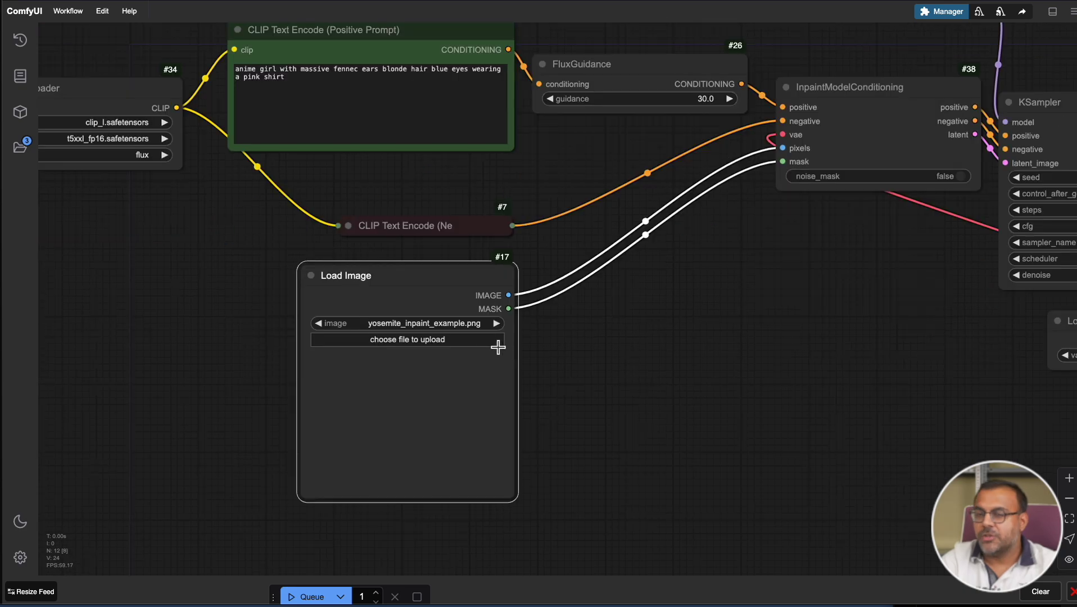
Load flux_fill_inpaint_example.png from Downloads into the Load Image node.
{"action": "left_click", "coordinate": [417, 340]}
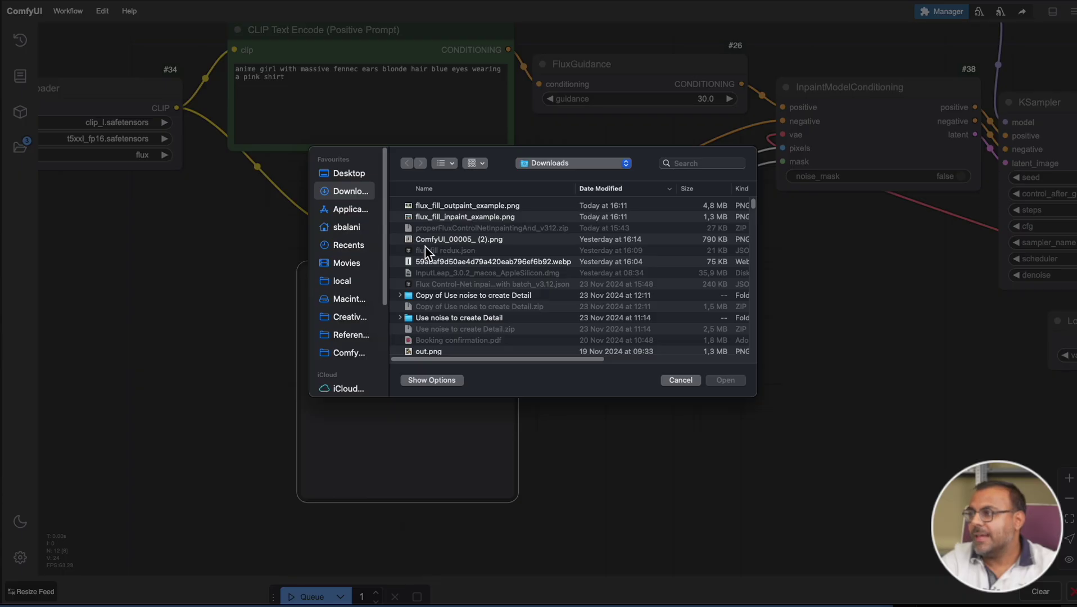
{"action": "left_click", "coordinate": [453, 217]}
{"action": "left_click", "coordinate": [718, 381]}
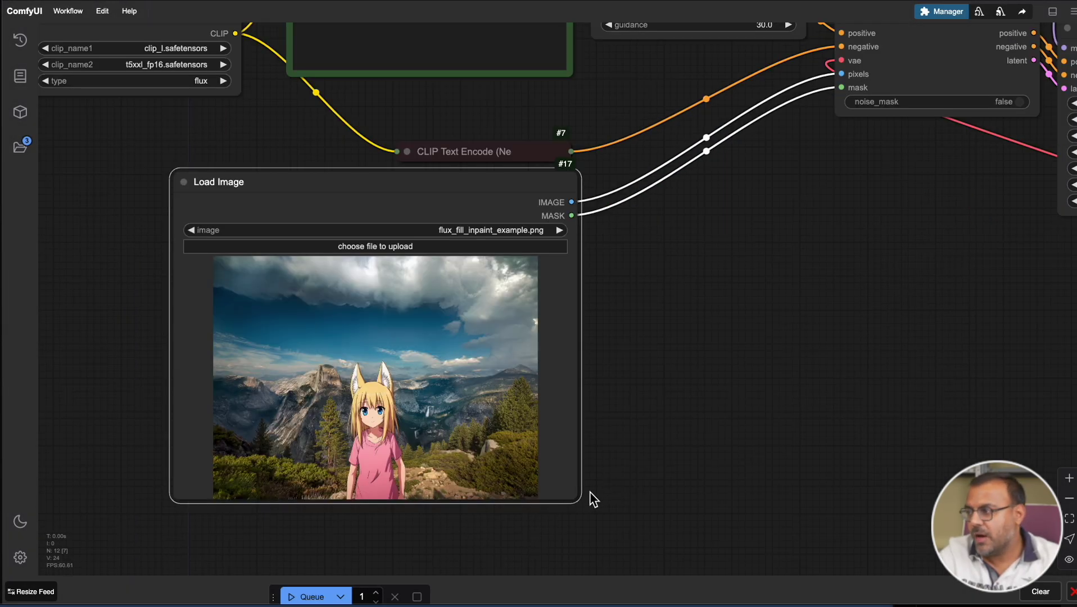
{"action": "left_click_drag", "start_coordinate": [577, 504], "coordinate": [668, 527]}
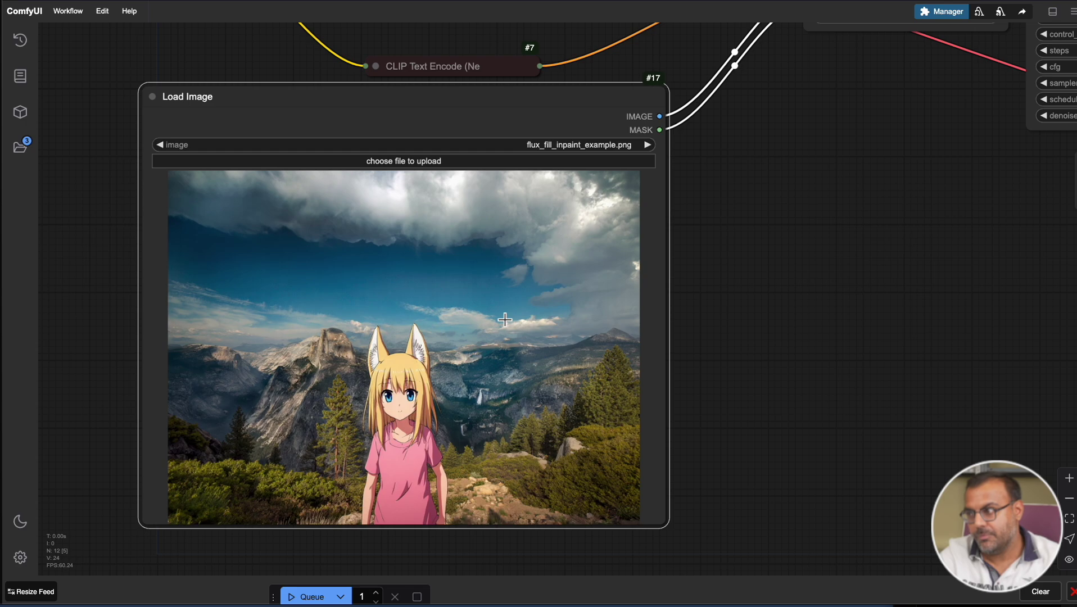
Paint a mask over the girl's head and body in the mask editor and save it.
{"action": "right_click", "coordinate": [431, 436]}
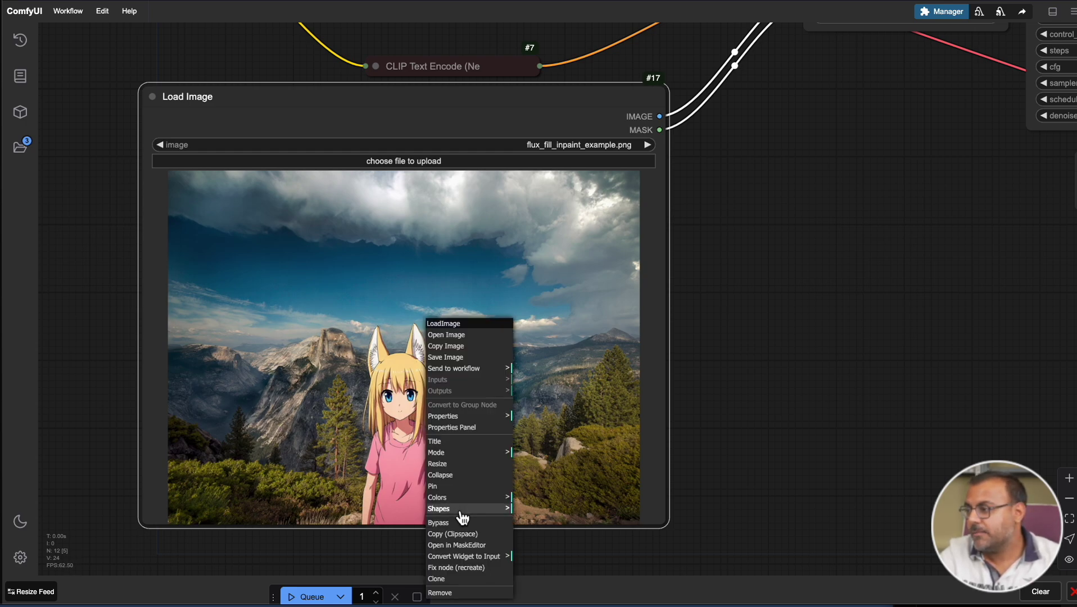
{"action": "left_click", "coordinate": [480, 546]}
{"action": "mouse_move", "coordinate": [508, 338]}
{"action": "left_mouse_down"}
{"action": "mouse_move", "coordinate": [557, 331]}
{"action": "mouse_move", "coordinate": [554, 292]}
{"action": "mouse_move", "coordinate": [573, 506]}
{"action": "mouse_move", "coordinate": [506, 484]}
{"action": "mouse_move", "coordinate": [486, 349]}
{"action": "left_mouse_up"}
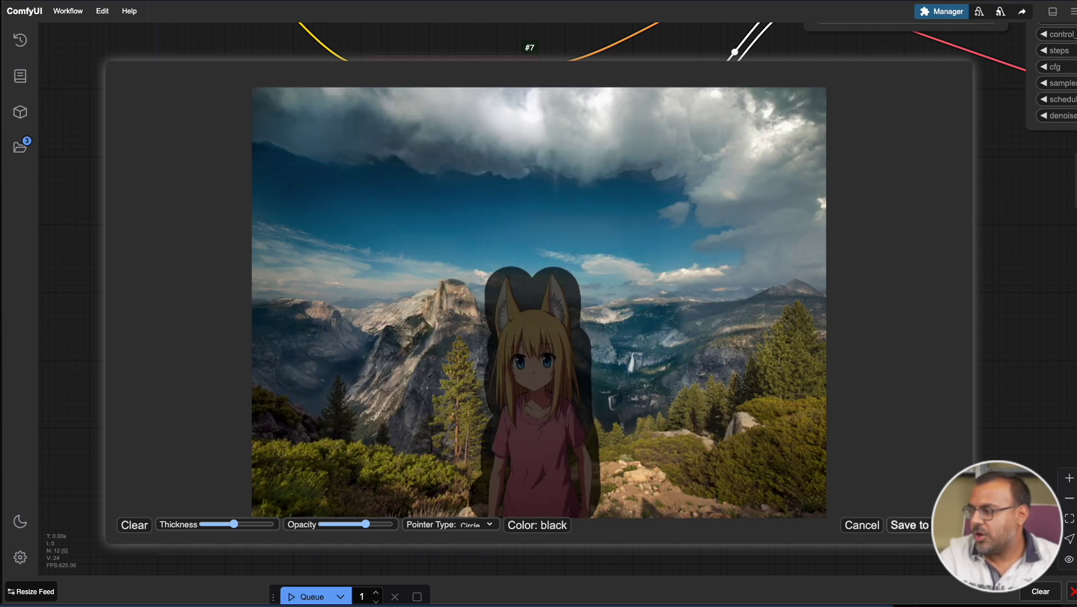
{"action": "left_click", "coordinate": [924, 534]}
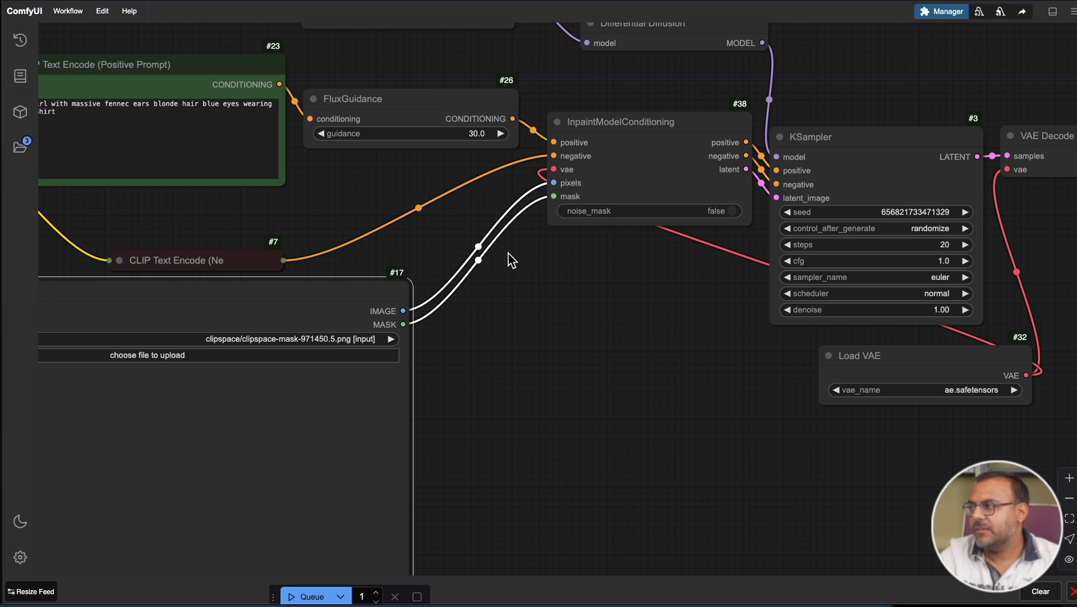
Replace the positive prompt text with 'Natural Landscape'.
{"action": "scroll", "coordinate": [377, 189], "scroll_direction": "left", "scroll_amount": 5}
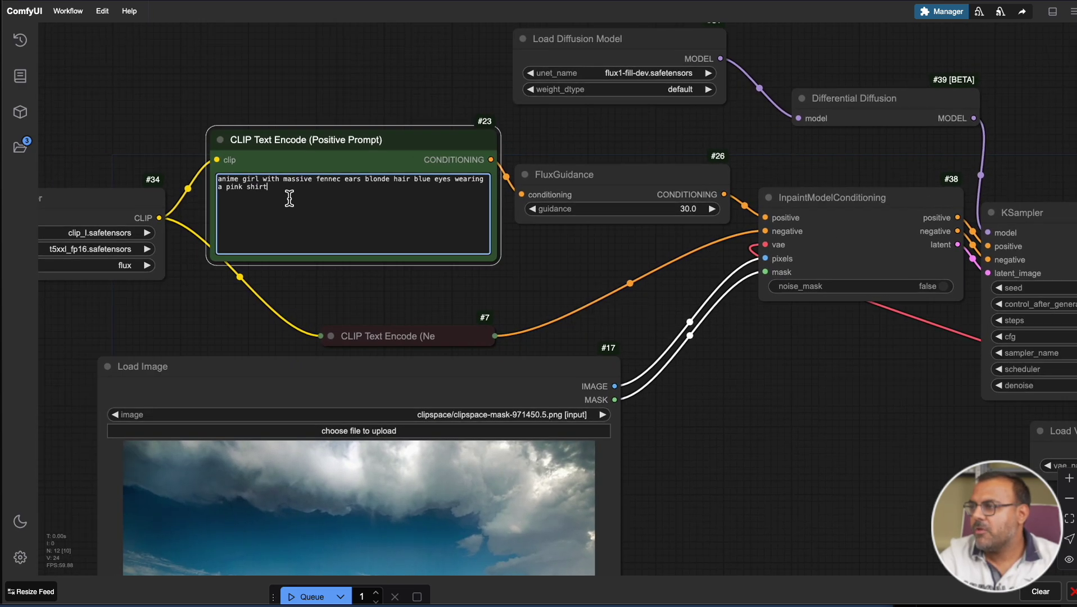
{"action": "left_click_drag", "start_coordinate": [288, 198], "coordinate": [193, 150]}
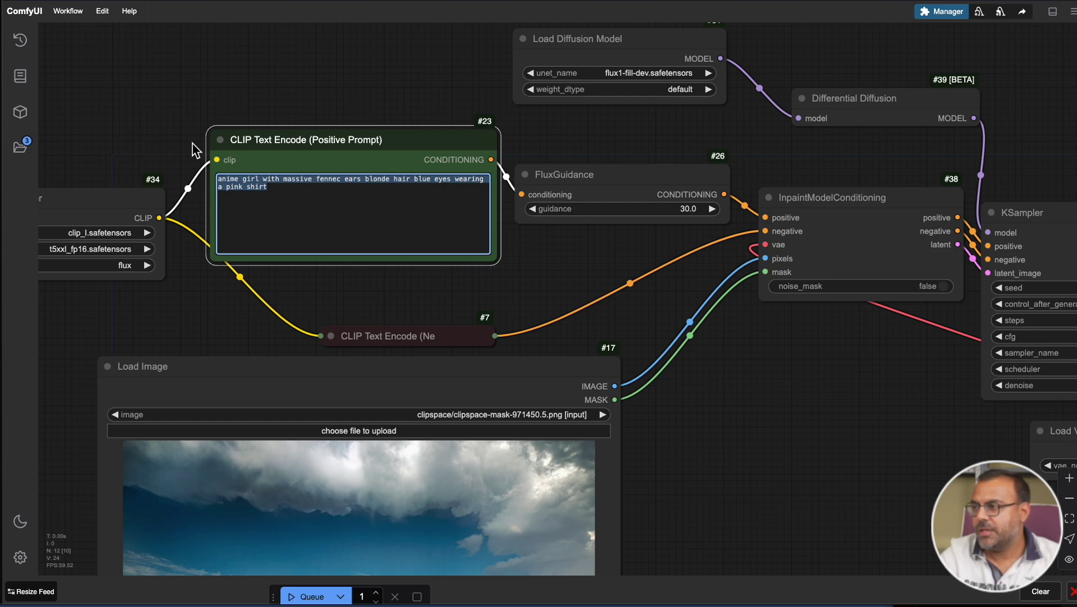
{"action": "type", "text": "Natural Landsc"}
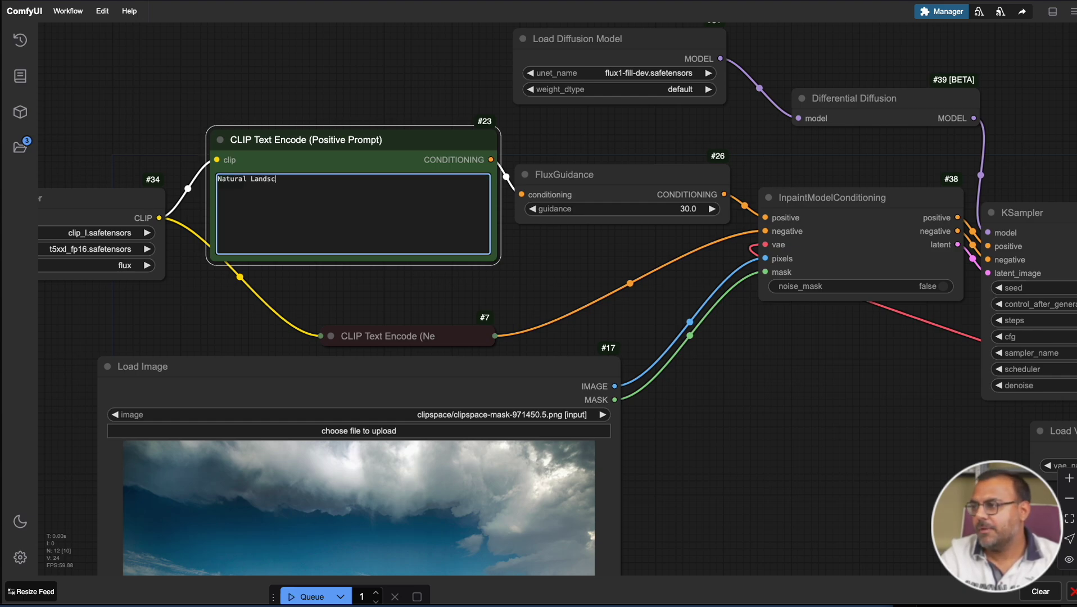
{"action": "type", "text": "ape"}
{"action": "scroll", "coordinate": [210, 76], "scroll_direction": "down", "scroll_amount": 5}
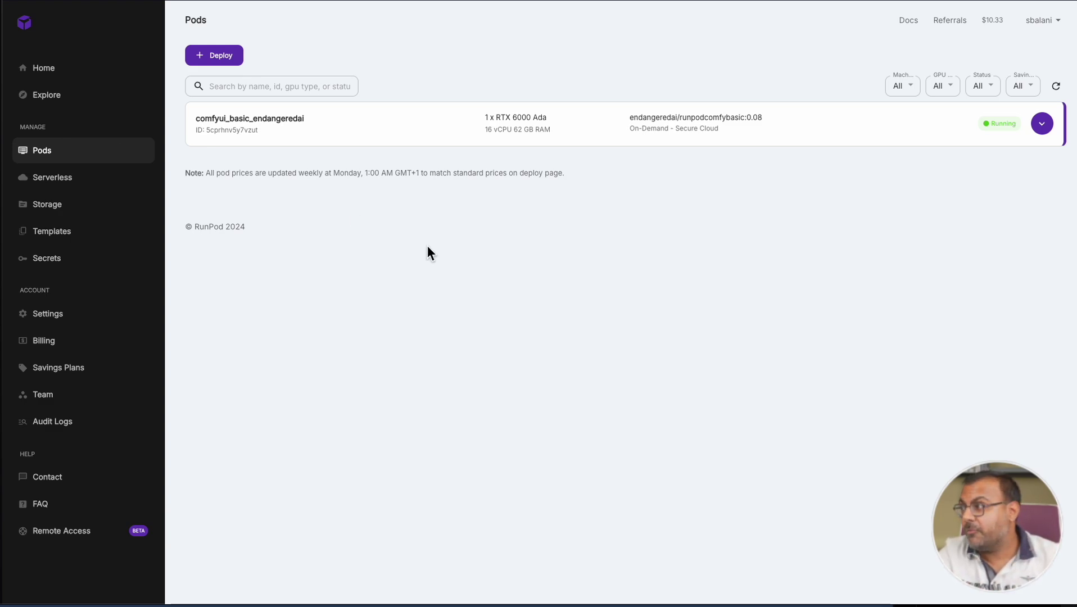
Expand the running pod row to show its uptime, CPU and memory use, and $0.88/hr cost.
{"action": "left_click", "coordinate": [1043, 125]}
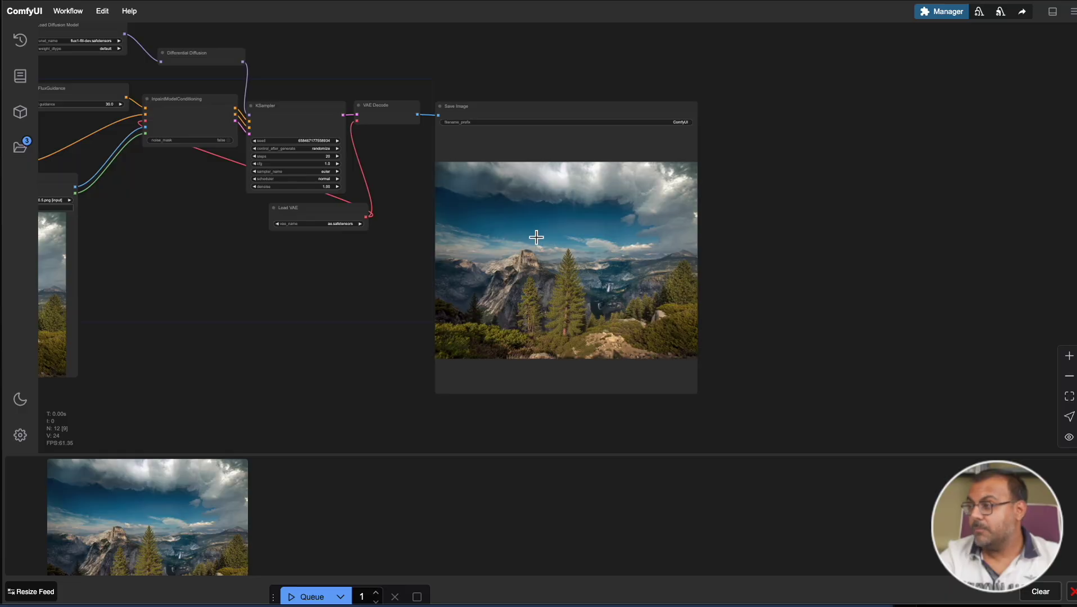
Pan back to show the masked source image beside the landscape-inpainted output.
{"action": "scroll", "coordinate": [537, 238], "scroll_direction": "up", "scroll_amount": 8}
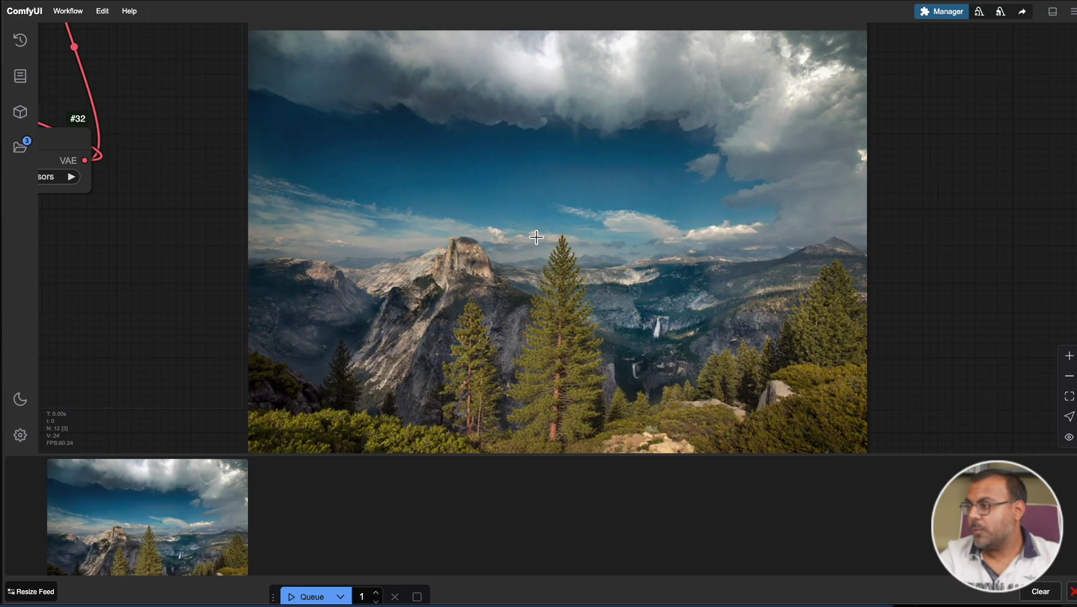
{"action": "scroll", "coordinate": [909, 264], "scroll_direction": "down", "scroll_amount": 3}
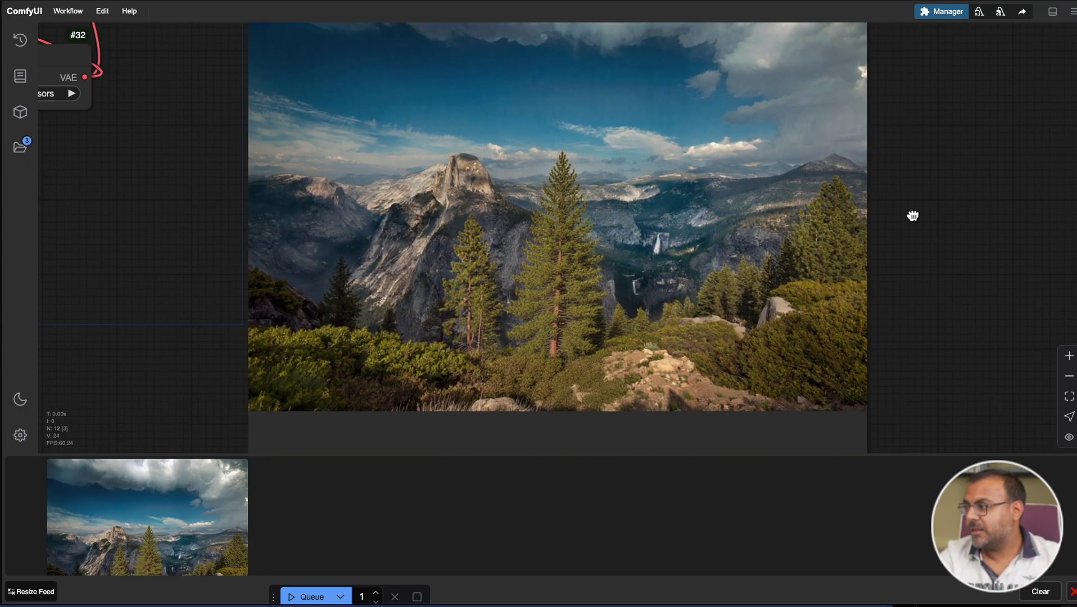
{"action": "left_click_drag", "start_coordinate": [914, 217], "coordinate": [912, 254]}
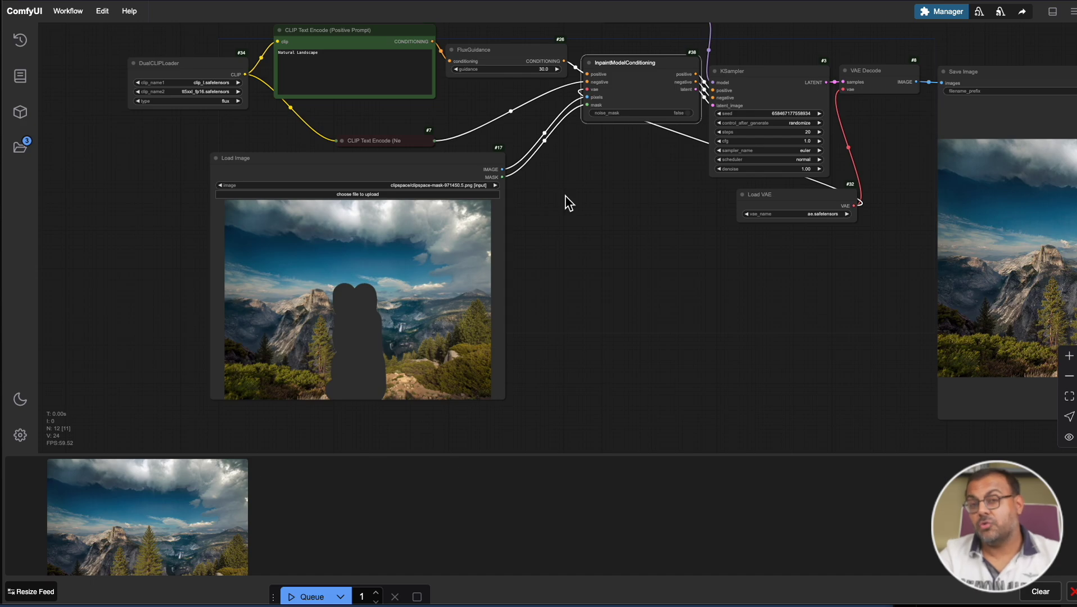
{"action": "left_click", "coordinate": [258, 197]}
Clear the old mask, mask a patch of sky, and generate with the 'Airplane' prompt.
{"action": "left_click", "coordinate": [269, 193]}
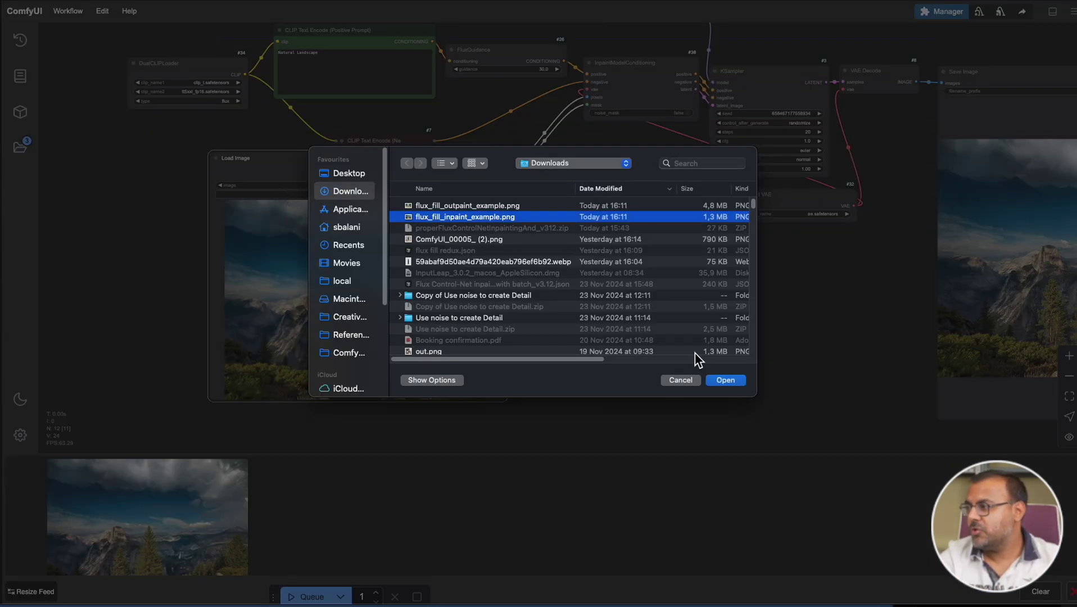
{"action": "left_click", "coordinate": [710, 377]}
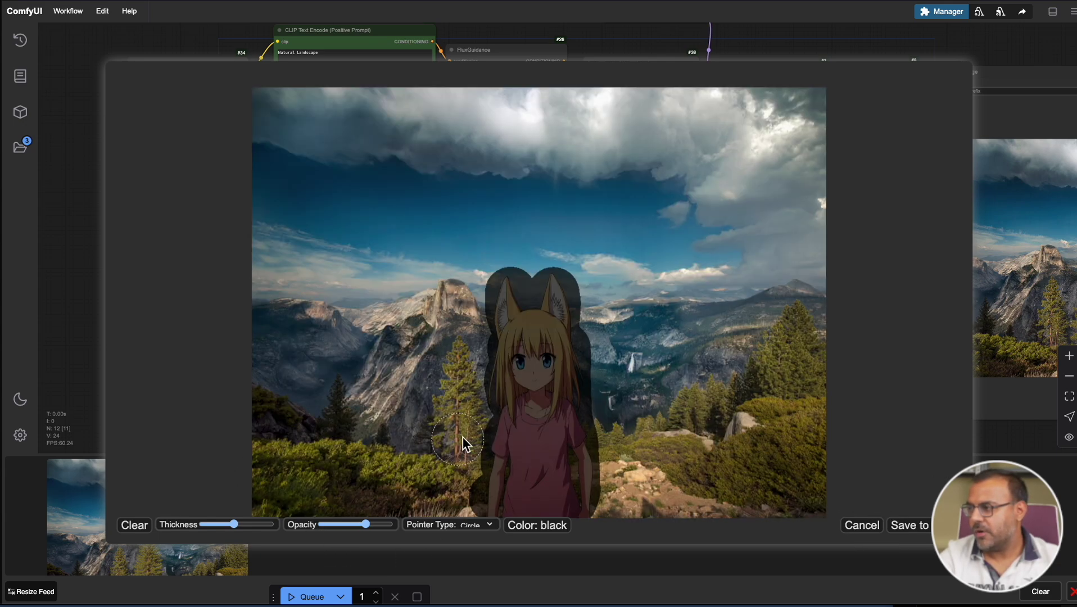
{"action": "left_click", "coordinate": [133, 525]}
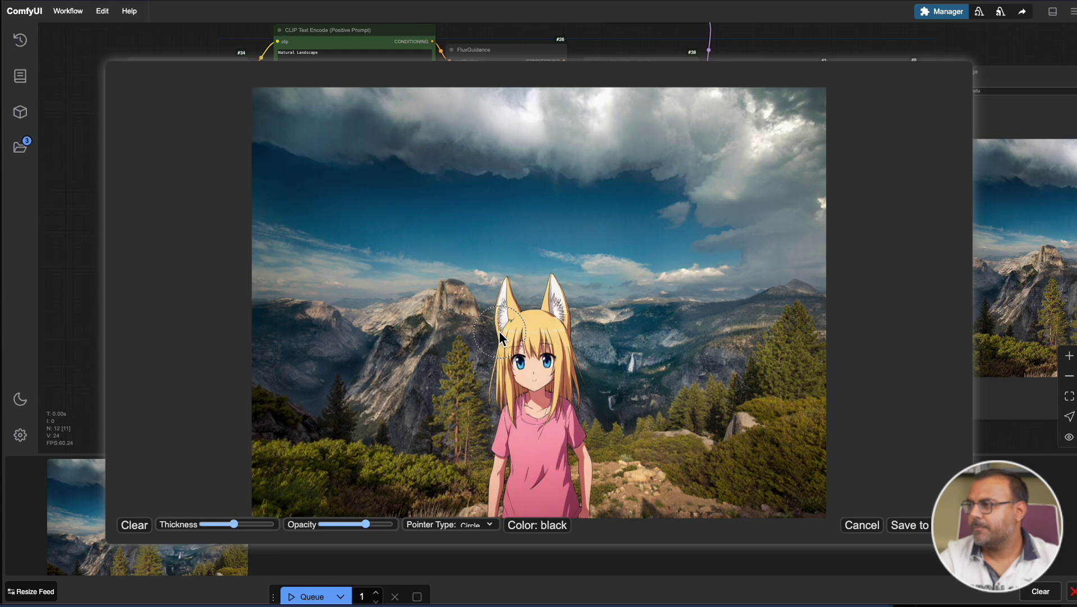
{"action": "mouse_move", "coordinate": [397, 178]}
{"action": "left_mouse_down"}
{"action": "mouse_move", "coordinate": [342, 196]}
{"action": "mouse_move", "coordinate": [434, 207]}
{"action": "mouse_move", "coordinate": [409, 191]}
{"action": "mouse_move", "coordinate": [390, 199]}
{"action": "mouse_move", "coordinate": [454, 182]}
{"action": "mouse_move", "coordinate": [399, 199]}
{"action": "mouse_move", "coordinate": [478, 214]}
{"action": "left_mouse_up"}
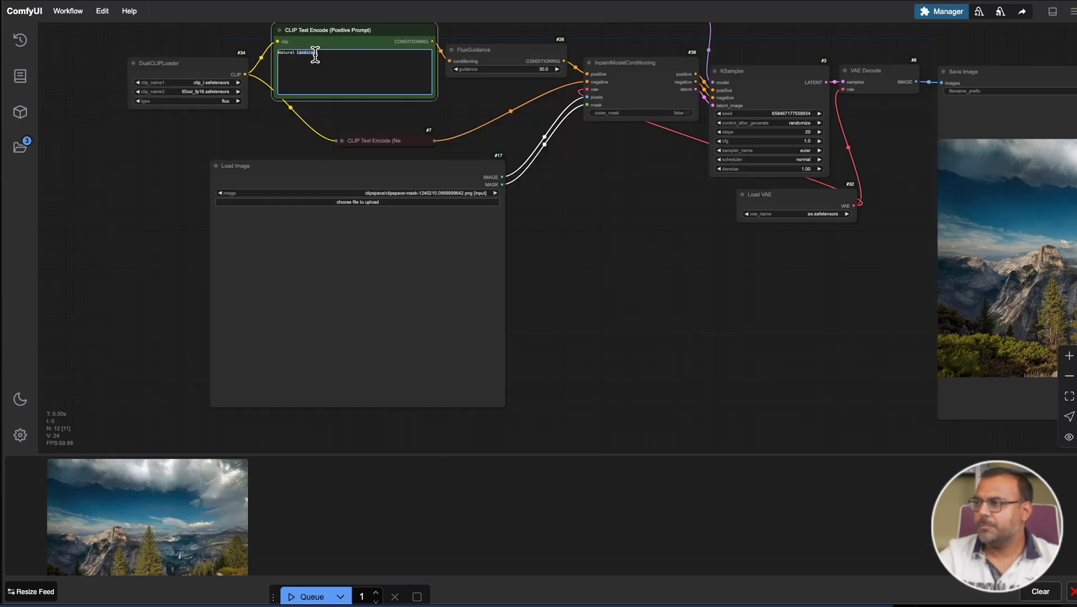
{"action": "type", "text": "ne"}
{"action": "left_click", "coordinate": [293, 596]}
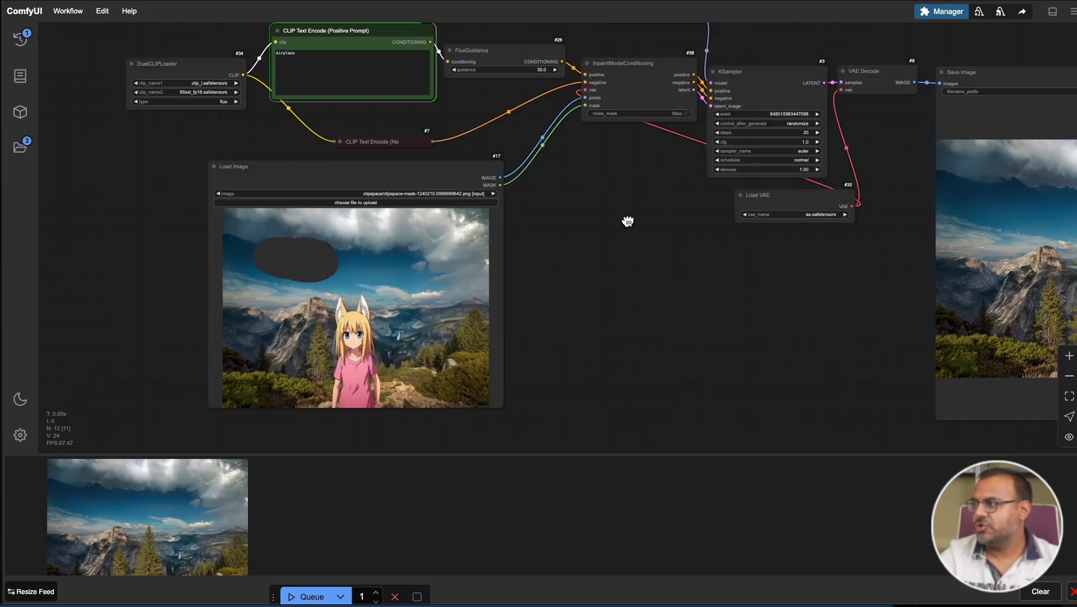
Enlarge the Save Image preview and place the source image beside the airplane result.
{"action": "left_click_drag", "start_coordinate": [625, 221], "coordinate": [550, 281]}
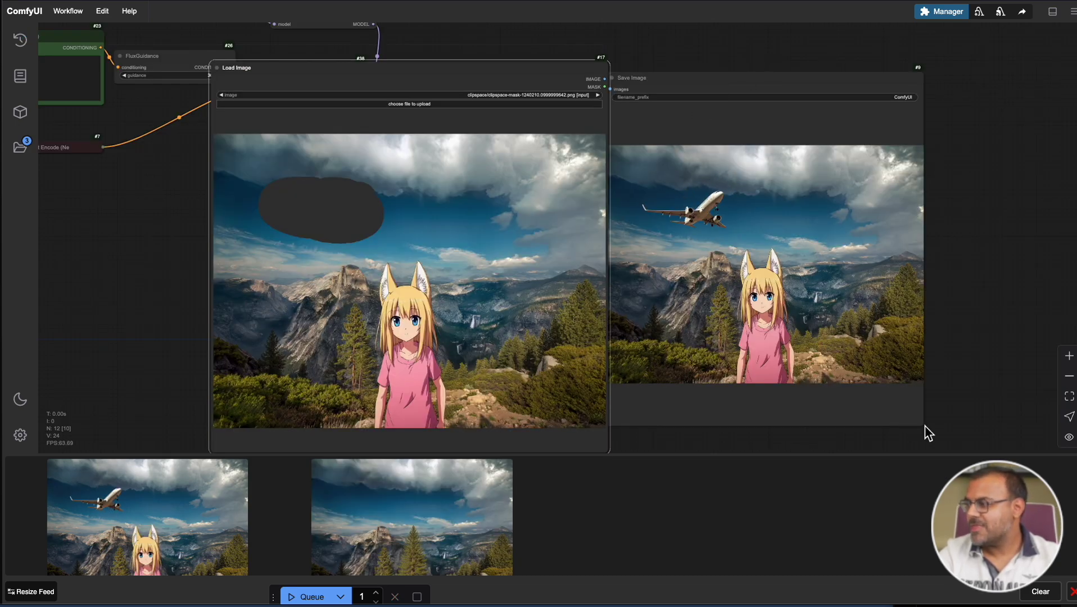
{"action": "left_click_drag", "start_coordinate": [923, 427], "coordinate": [1006, 453]}
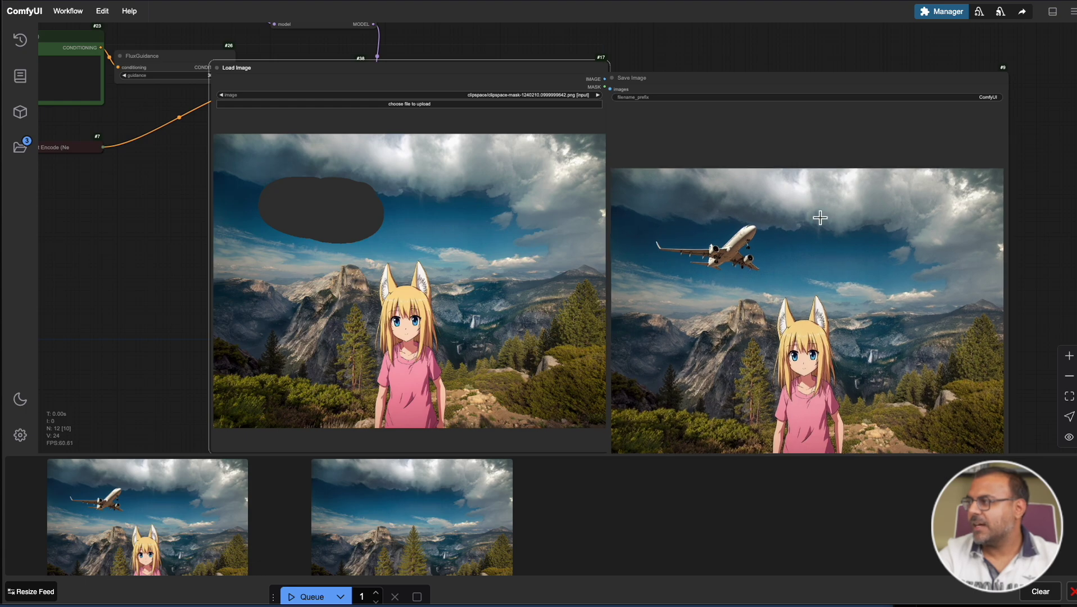
{"action": "left_click_drag", "start_coordinate": [769, 79], "coordinate": [770, 44]}
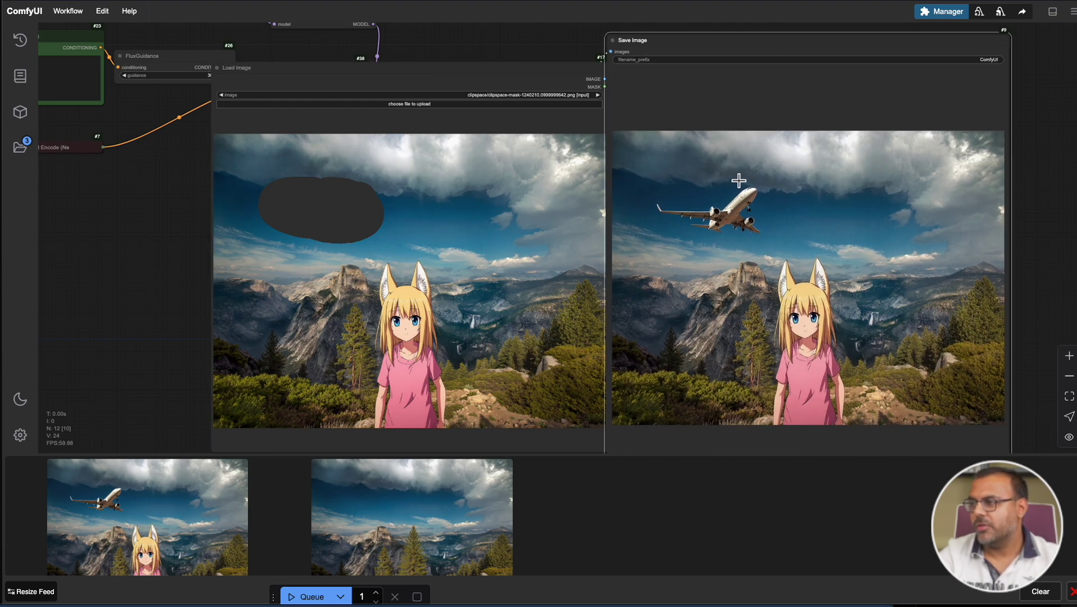
{"action": "scroll", "coordinate": [702, 203], "scroll_direction": "up", "scroll_amount": 10}
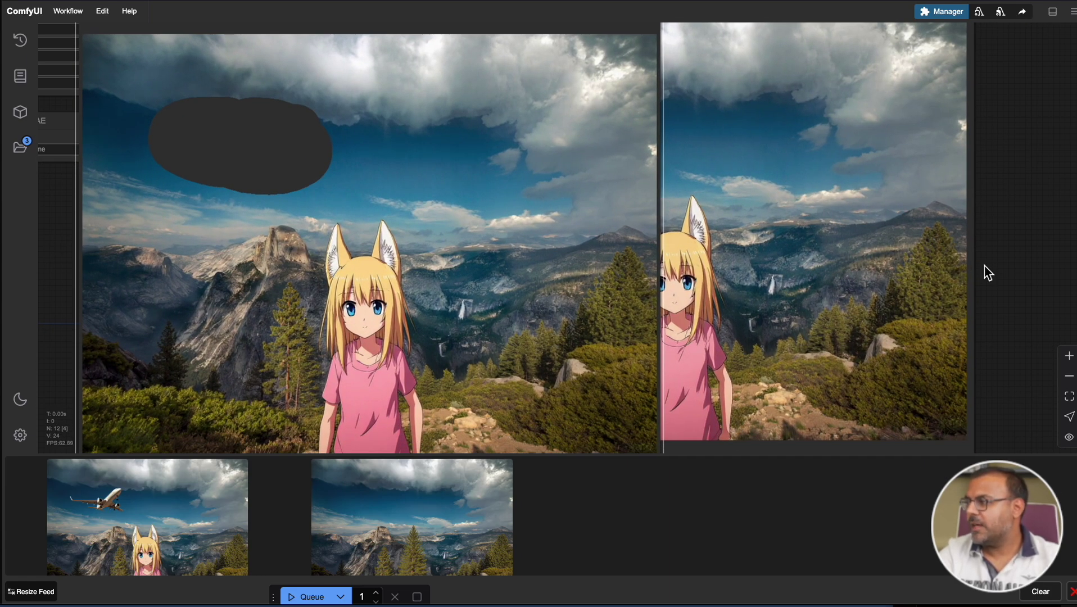
{"action": "left_click_drag", "start_coordinate": [1007, 268], "coordinate": [792, 283]}
{"action": "scroll", "coordinate": [787, 281], "scroll_direction": "up", "scroll_amount": 2}
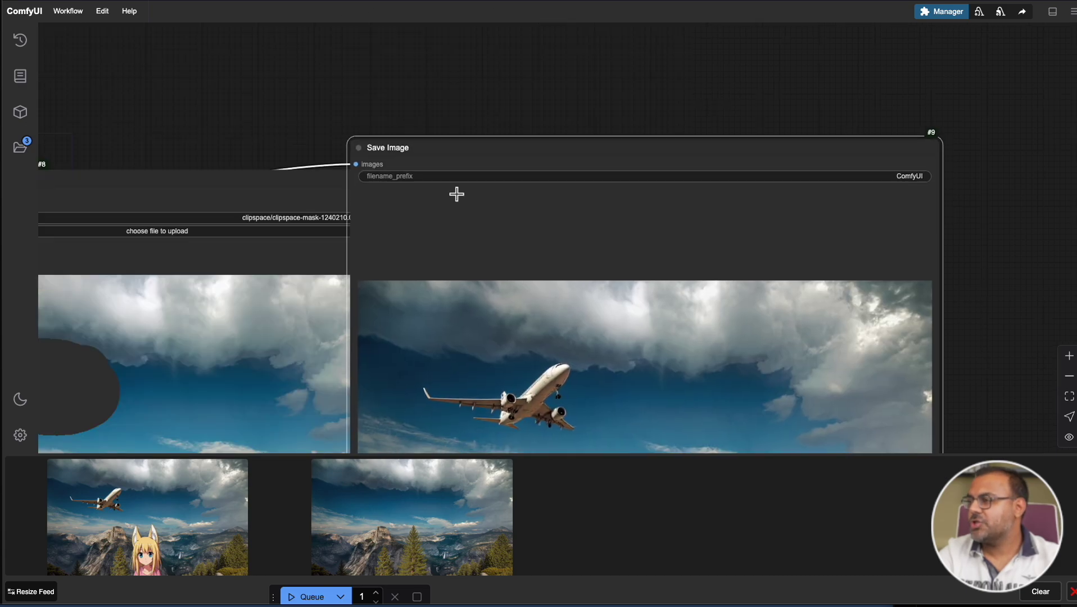
{"action": "left_click_drag", "start_coordinate": [258, 186], "coordinate": [652, 167]}
{"action": "scroll", "coordinate": [649, 163], "scroll_direction": "down", "scroll_amount": 6}
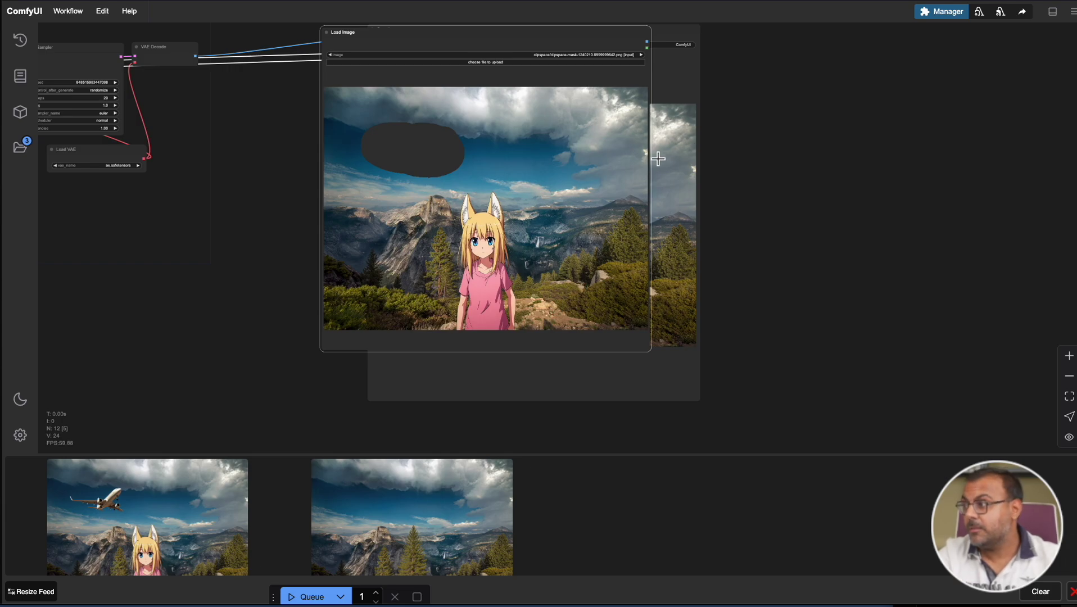
{"action": "scroll", "coordinate": [656, 166], "scroll_direction": "up", "scroll_amount": 10}
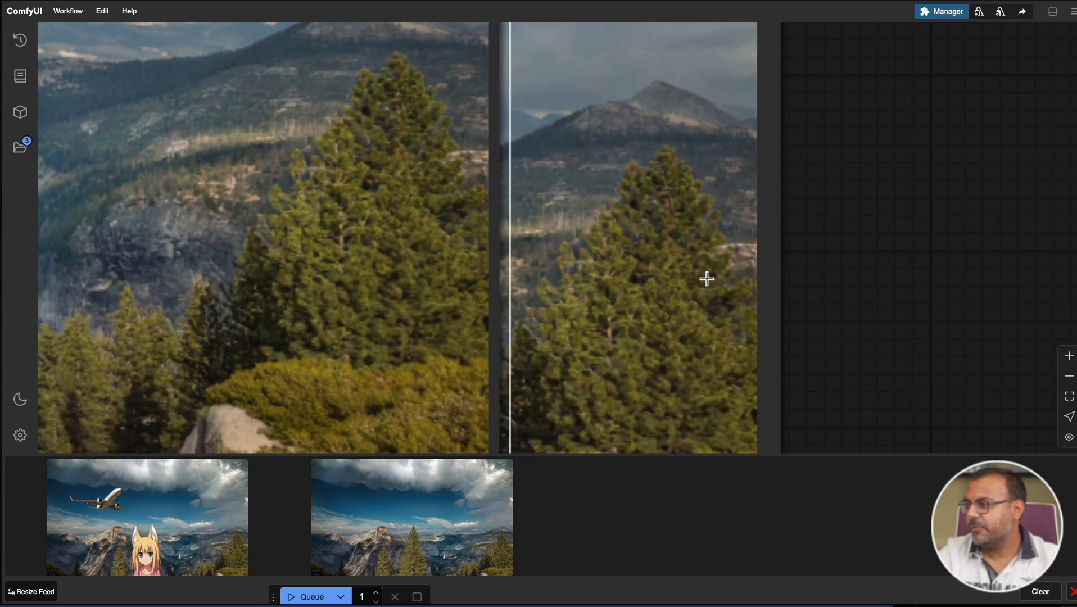
{"action": "scroll", "coordinate": [704, 279], "scroll_direction": "down", "scroll_amount": 3}
{"action": "scroll", "coordinate": [704, 310], "scroll_direction": "up", "scroll_amount": 6}
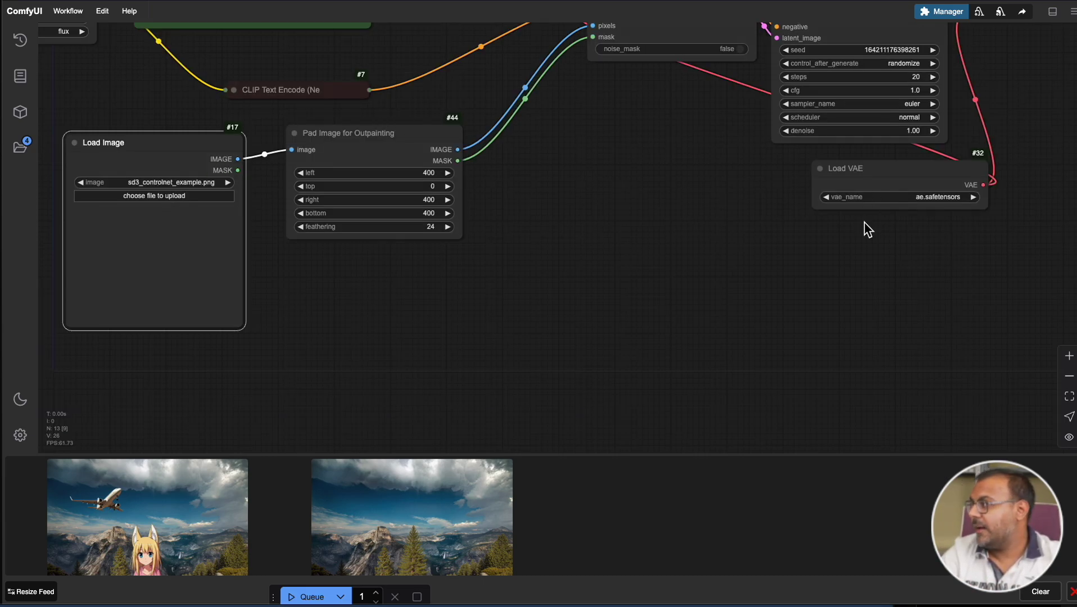
Load the ear close-up photo and set Pad Image for Outpainting's top padding to 400.
{"action": "left_click", "coordinate": [154, 195]}
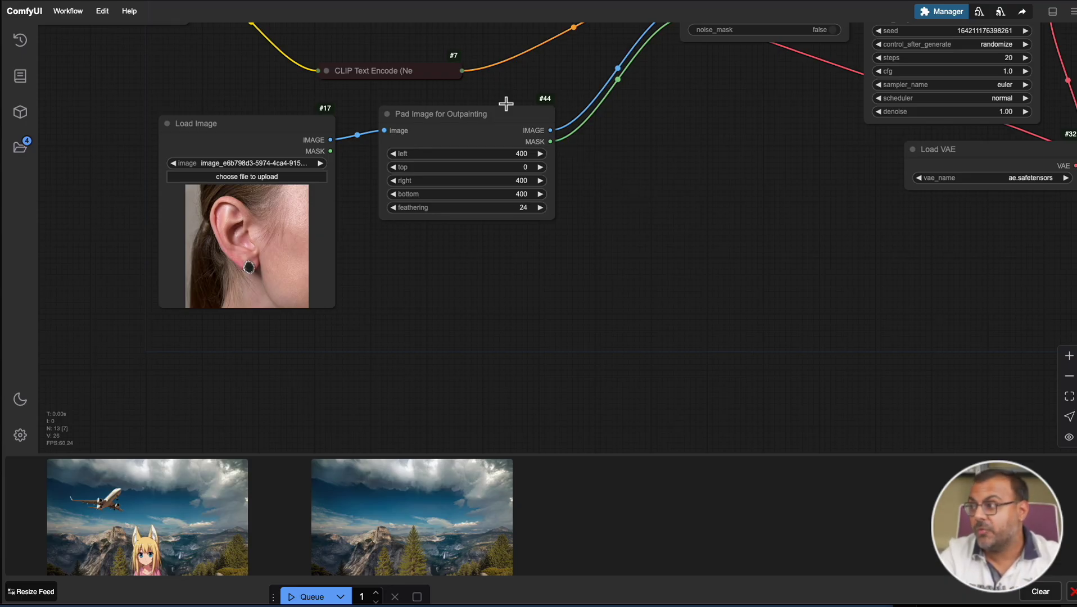
{"action": "left_click", "coordinate": [528, 167]}
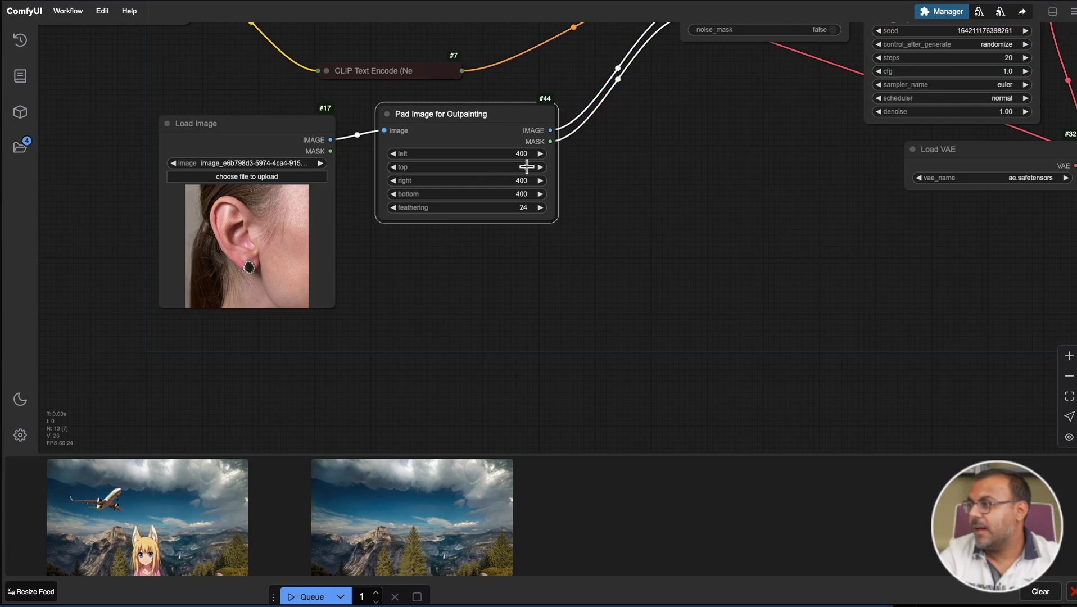
{"action": "type", "text": "400"}
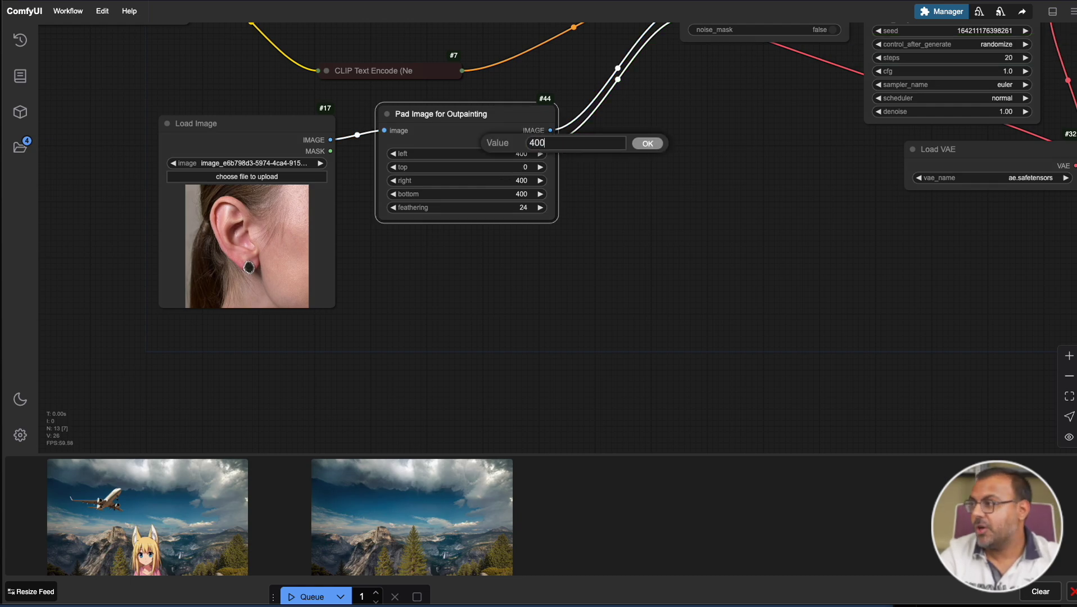
{"action": "key", "text": "Return"}
{"action": "left_click_drag", "start_coordinate": [729, 55], "coordinate": [483, 272]}
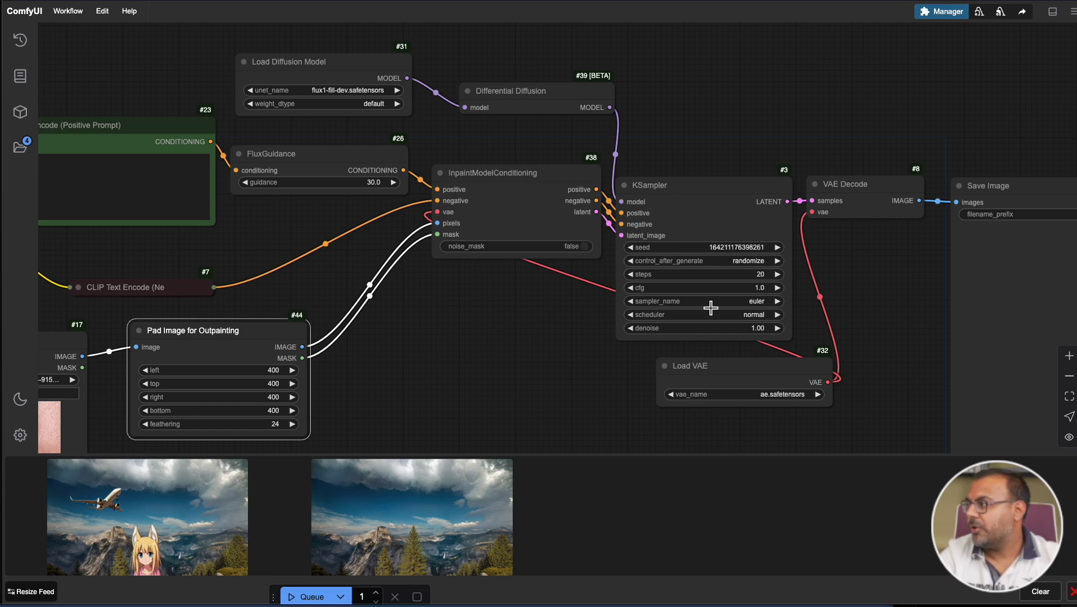
{"action": "left_click_drag", "start_coordinate": [890, 290], "coordinate": [632, 216]}
{"action": "left_click_drag", "start_coordinate": [336, 362], "coordinate": [733, 297]}
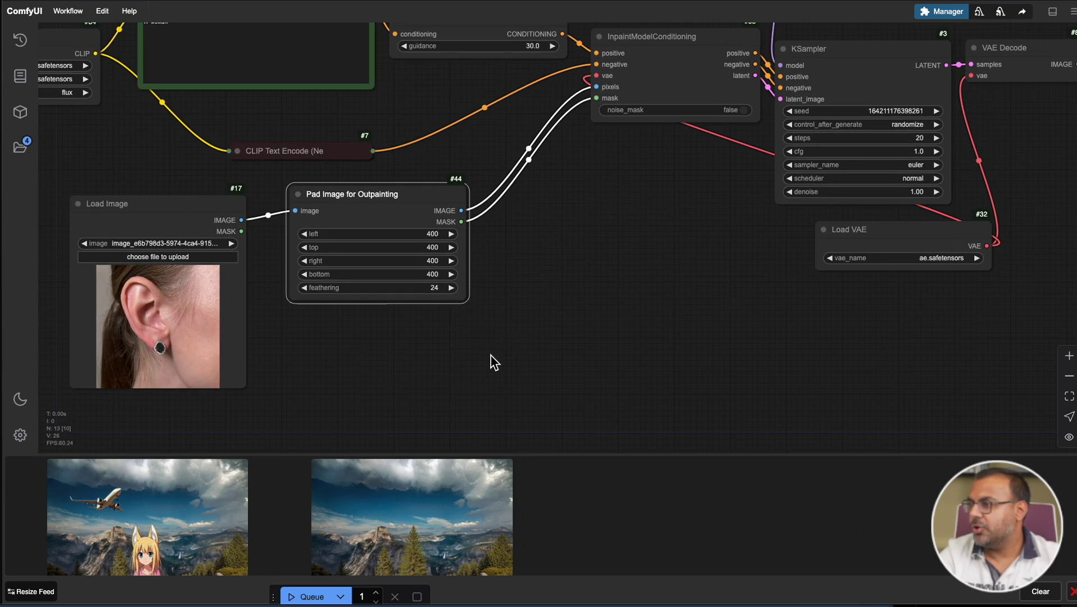
{"action": "left_click_drag", "start_coordinate": [493, 360], "coordinate": [226, 361]}
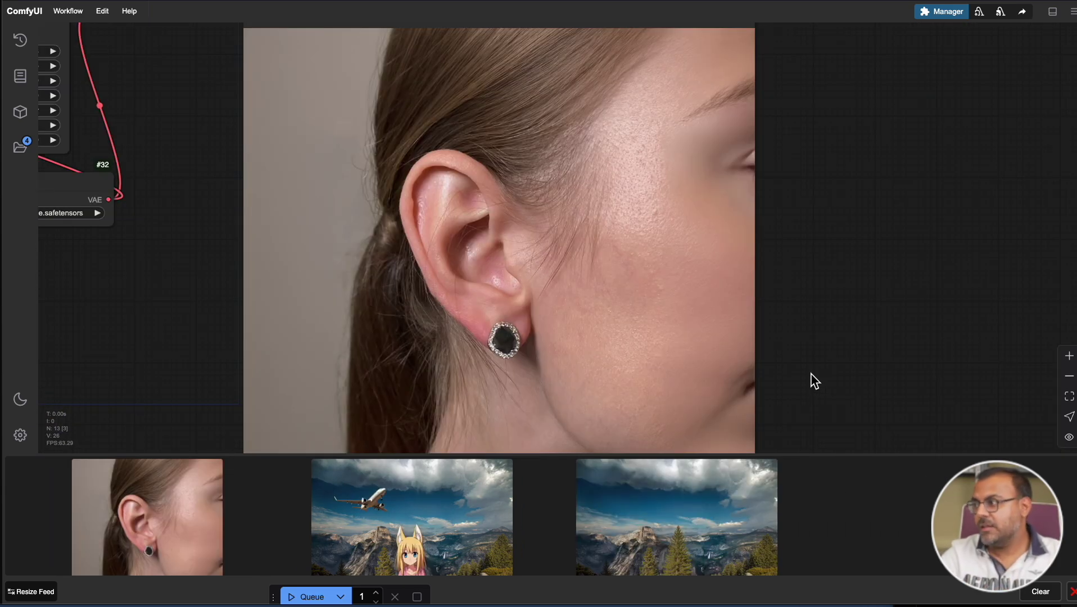
{"action": "scroll", "coordinate": [827, 359], "scroll_direction": "down", "scroll_amount": 5}
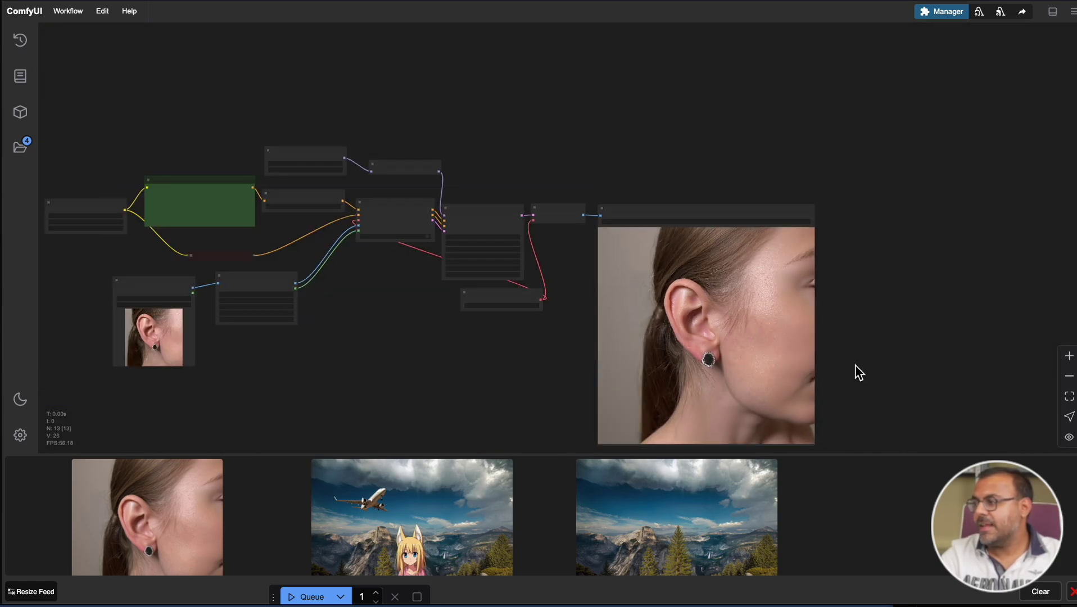
{"action": "left_click_drag", "start_coordinate": [855, 368], "coordinate": [644, 279]}
{"action": "scroll", "coordinate": [643, 269], "scroll_direction": "up", "scroll_amount": 10}
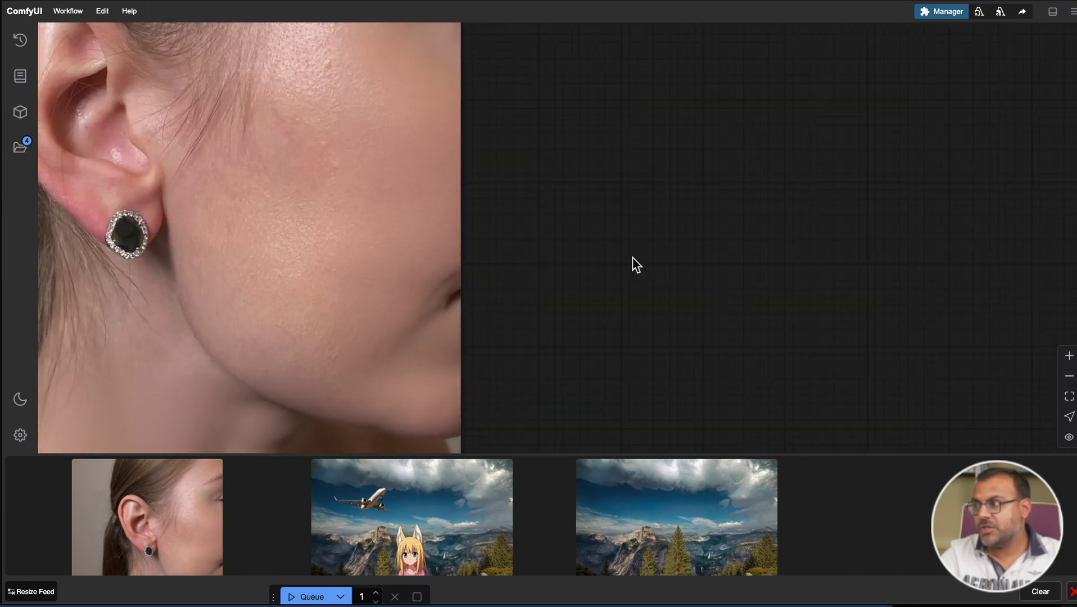
{"action": "scroll", "coordinate": [633, 256], "scroll_direction": "up", "scroll_amount": 3}
{"action": "scroll", "coordinate": [697, 191], "scroll_direction": "down", "scroll_amount": 2}
{"action": "left_click_drag", "start_coordinate": [693, 176], "coordinate": [786, 237]}
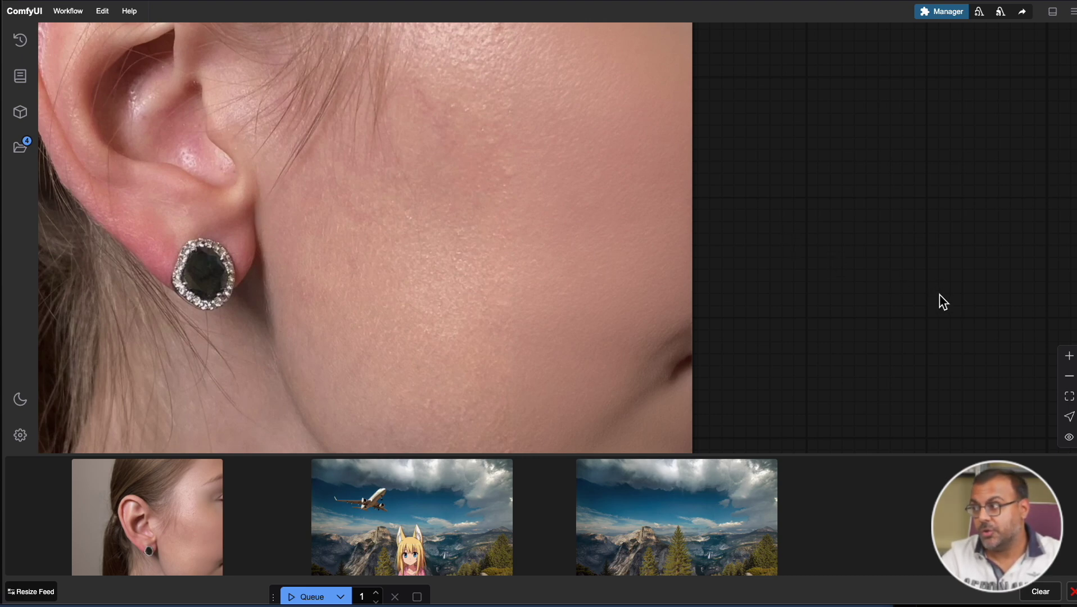
{"action": "scroll", "coordinate": [940, 294], "scroll_direction": "down", "scroll_amount": 5}
Pan and zoom around the outpainted ear image to examine the extended ear and cheek.
{"action": "left_click_drag", "start_coordinate": [849, 236], "coordinate": [796, 307]}
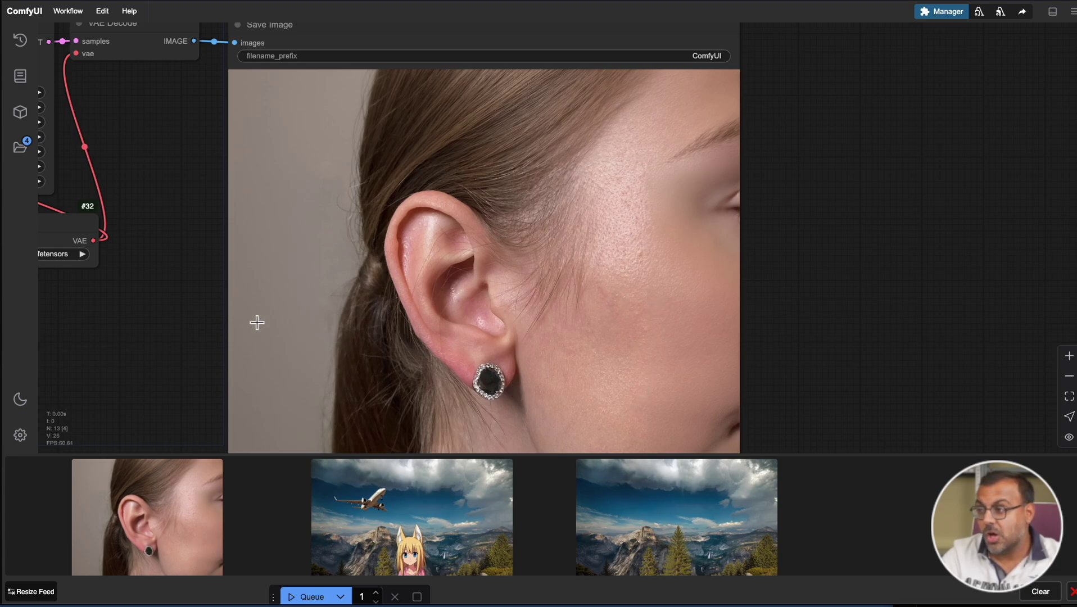
{"action": "scroll", "coordinate": [633, 279], "scroll_direction": "up", "scroll_amount": 6}
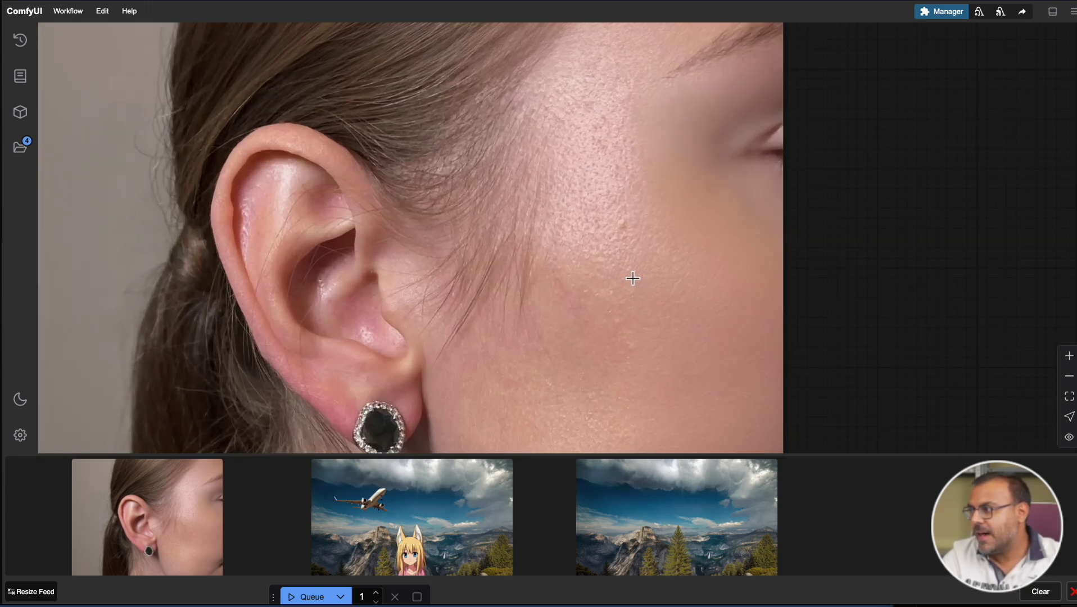
{"action": "scroll", "coordinate": [790, 244], "scroll_direction": "down", "scroll_amount": 5}
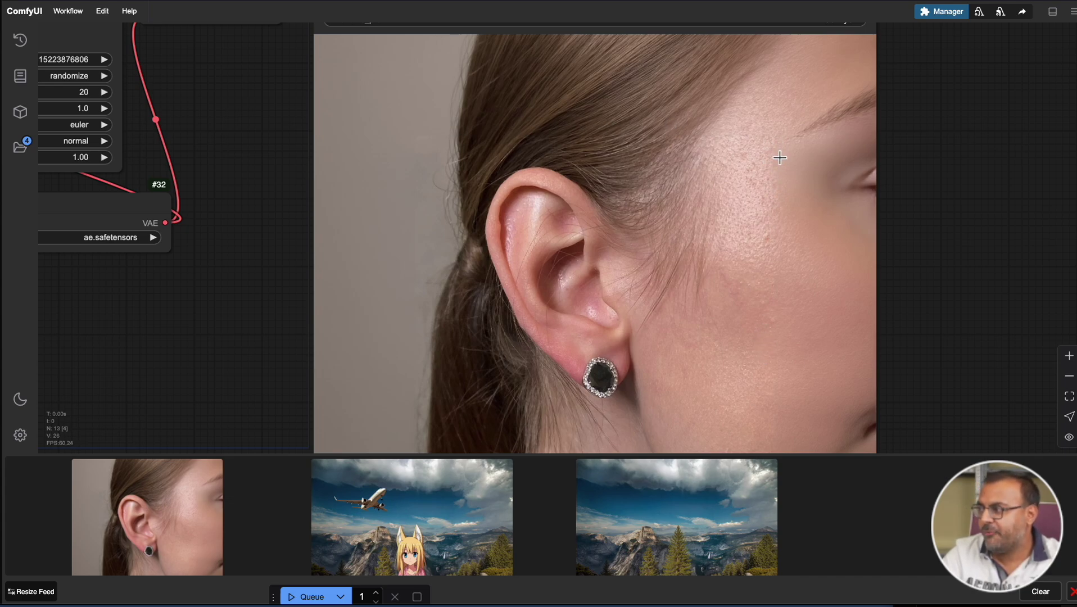
{"action": "left_click_drag", "start_coordinate": [928, 361], "coordinate": [927, 257]}
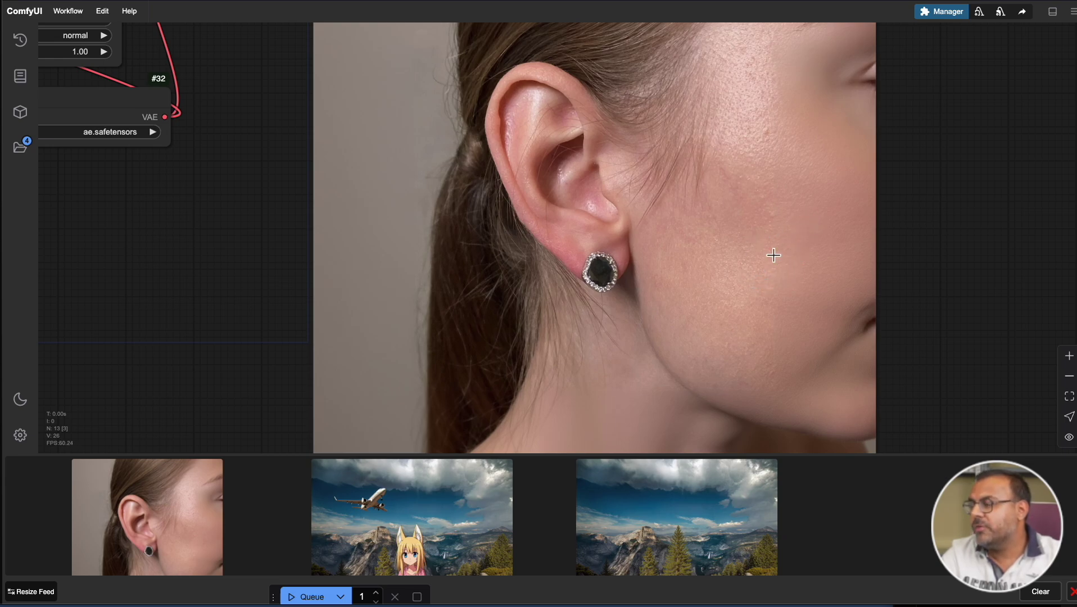
{"action": "scroll", "coordinate": [968, 238], "scroll_direction": "up", "scroll_amount": 3}
{"action": "scroll", "coordinate": [968, 238], "scroll_direction": "up", "scroll_amount": 1}
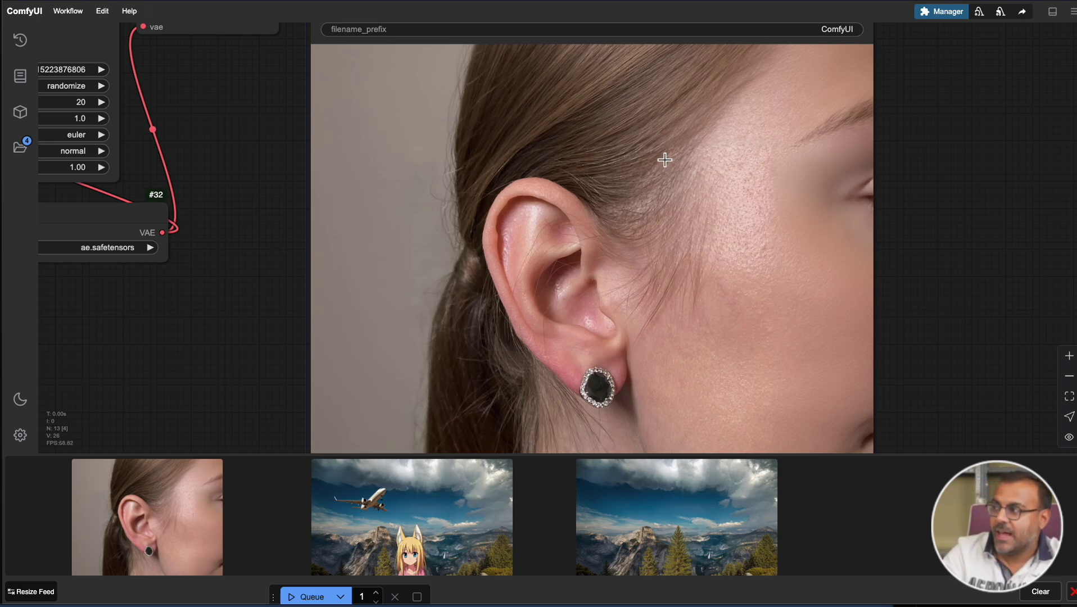
{"action": "scroll", "coordinate": [282, 326], "scroll_direction": "down", "scroll_amount": 3}
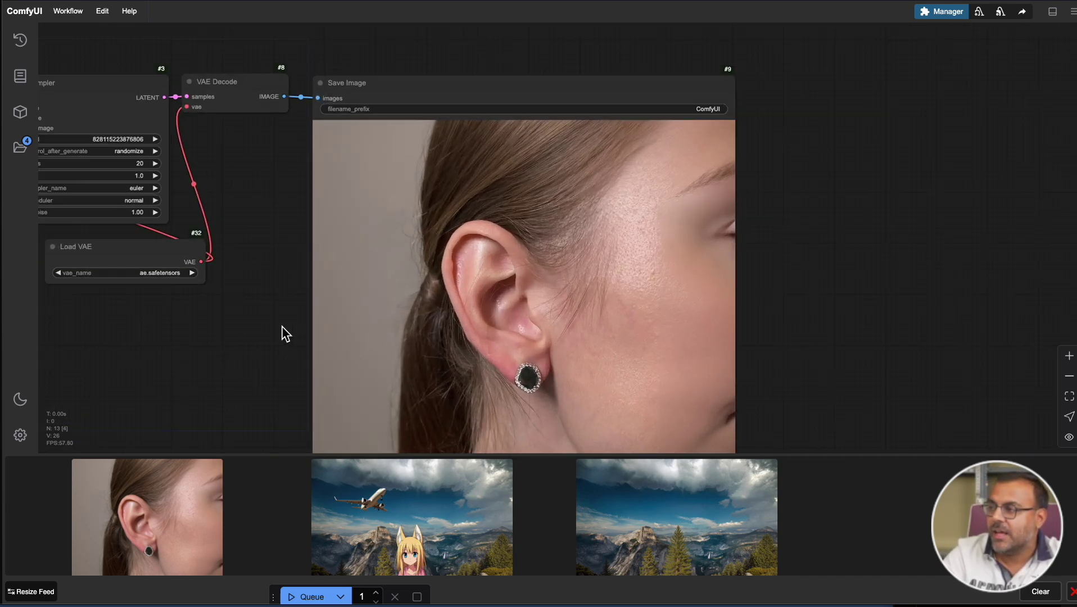
{"action": "scroll", "coordinate": [282, 325], "scroll_direction": "up", "scroll_amount": 5}
{"action": "scroll", "coordinate": [271, 252], "scroll_direction": "down", "scroll_amount": 2}
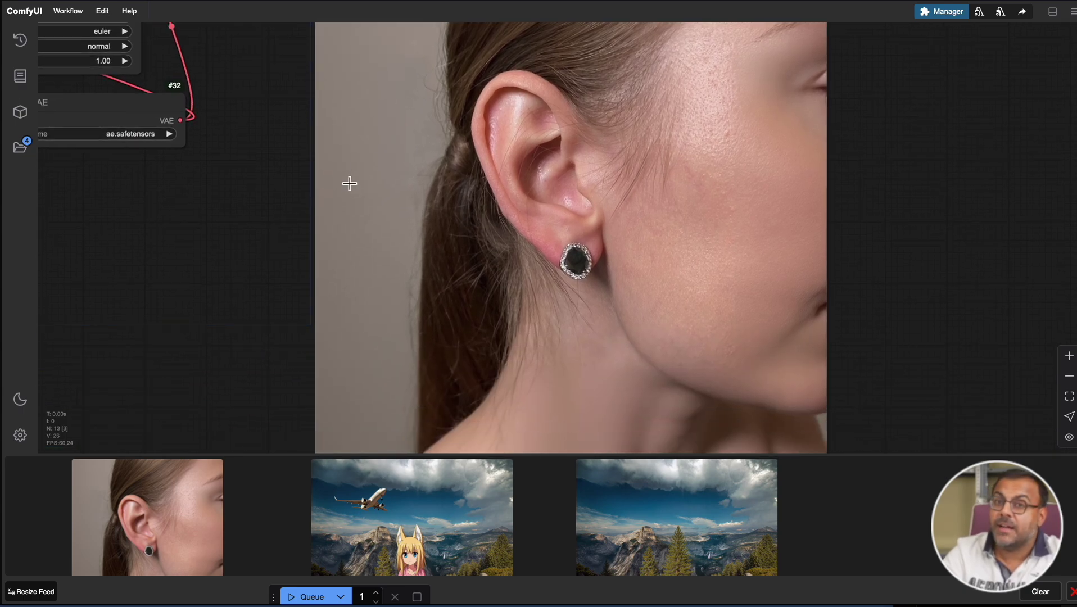
{"action": "scroll", "coordinate": [350, 196], "scroll_direction": "down", "scroll_amount": 3}
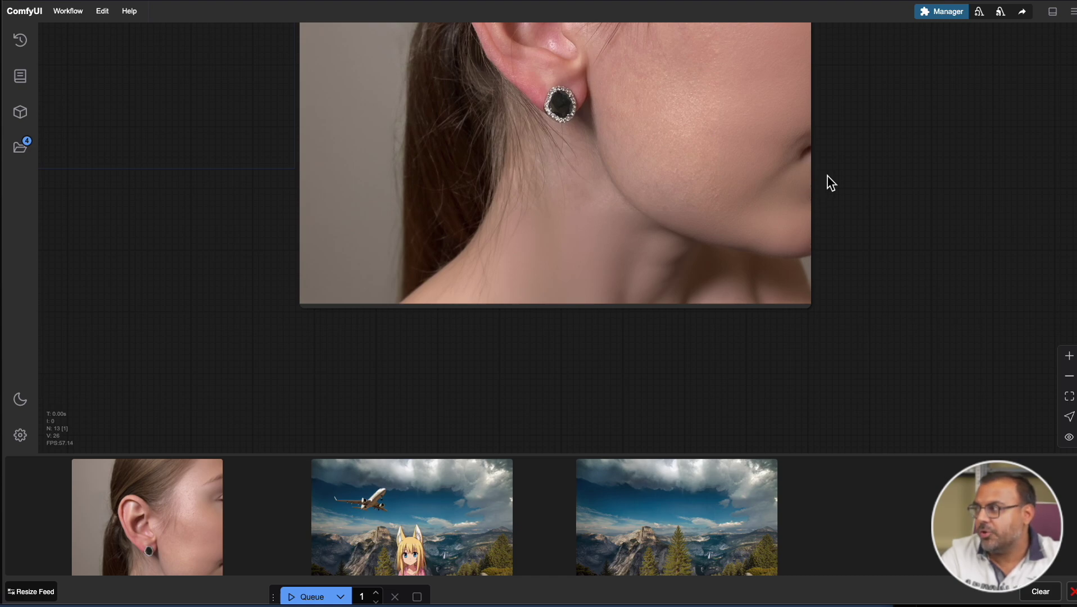
{"action": "left_click_drag", "start_coordinate": [892, 137], "coordinate": [720, 313]}
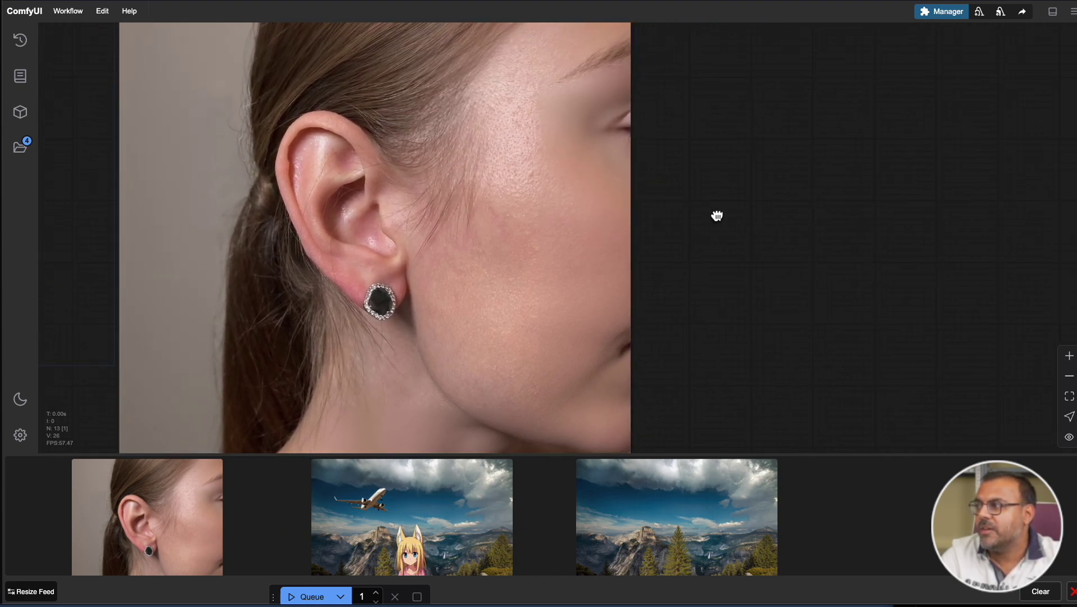
Zoom out on the Canny workflow showing flux1-canny-dev and Canny thresholds 0.15/0.30.
{"action": "scroll", "coordinate": [716, 216], "scroll_direction": "up", "scroll_amount": 2}
{"action": "scroll", "coordinate": [716, 216], "scroll_direction": "right", "scroll_amount": 2}
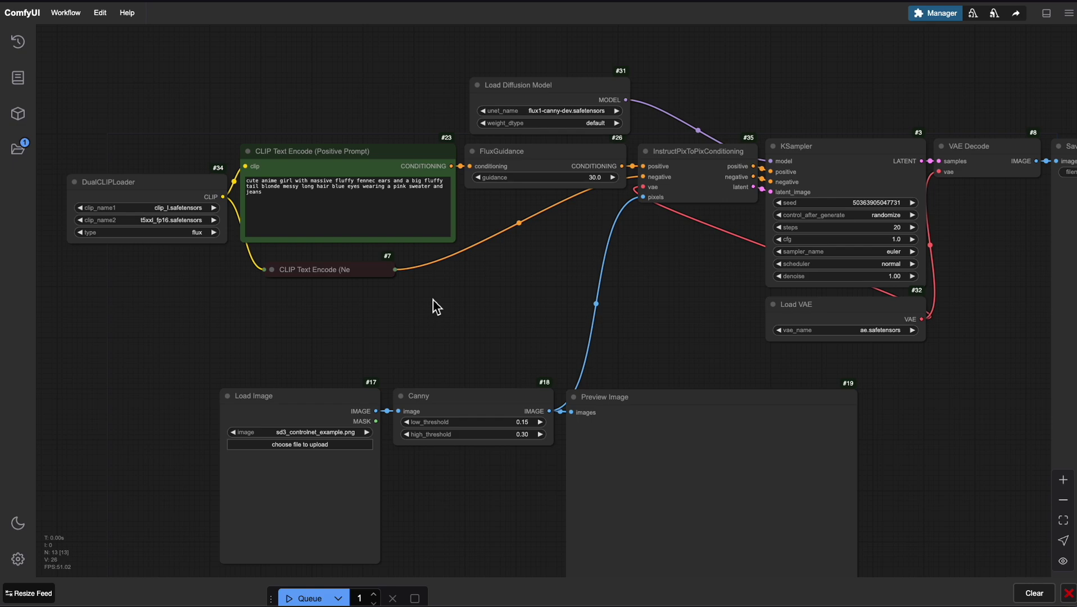
{"action": "scroll", "coordinate": [584, 51], "scroll_direction": "up", "scroll_amount": 6}
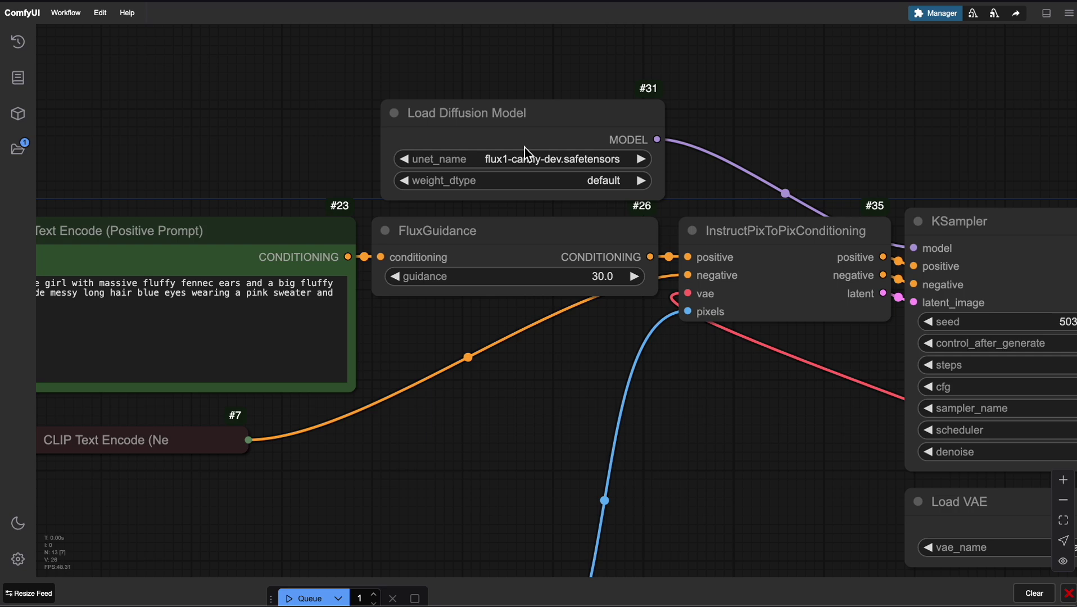
Follow the graph from the prompt and FluxGuidance nodes, via InstructPixToPixConditioning, down to Load Image, Canny and Preview Image.
{"action": "left_click_drag", "start_coordinate": [281, 127], "coordinate": [676, 106]}
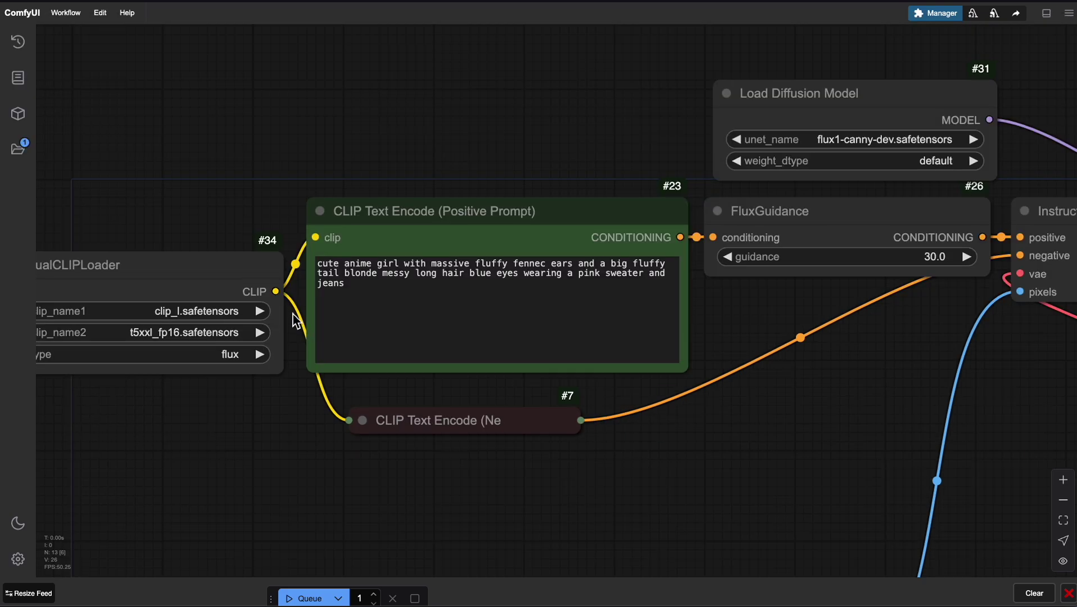
{"action": "left_click_drag", "start_coordinate": [741, 445], "coordinate": [415, 456]}
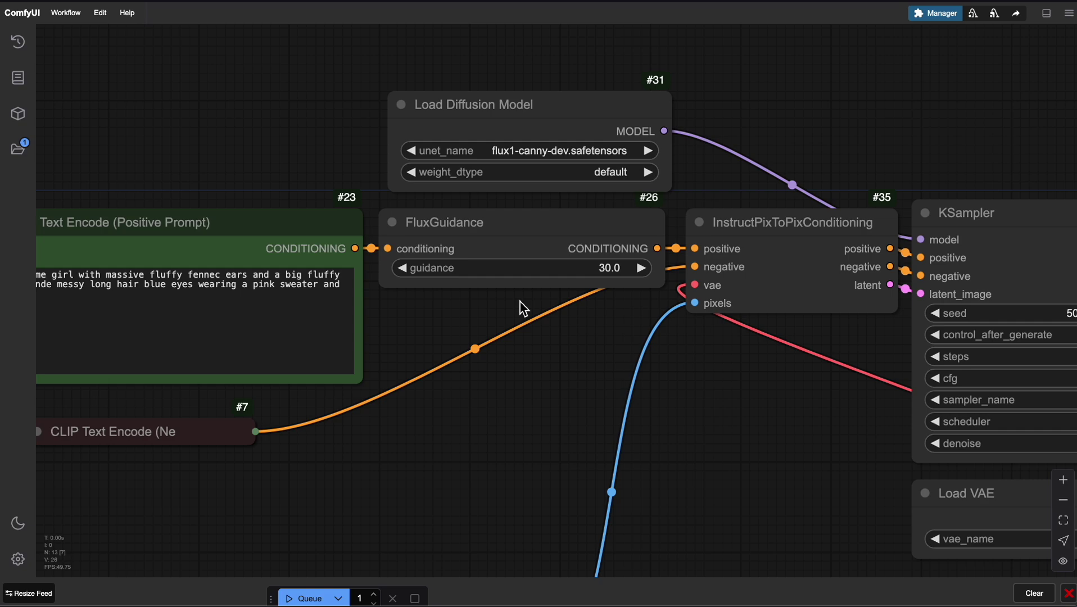
{"action": "left_click_drag", "start_coordinate": [523, 308], "coordinate": [357, 316]}
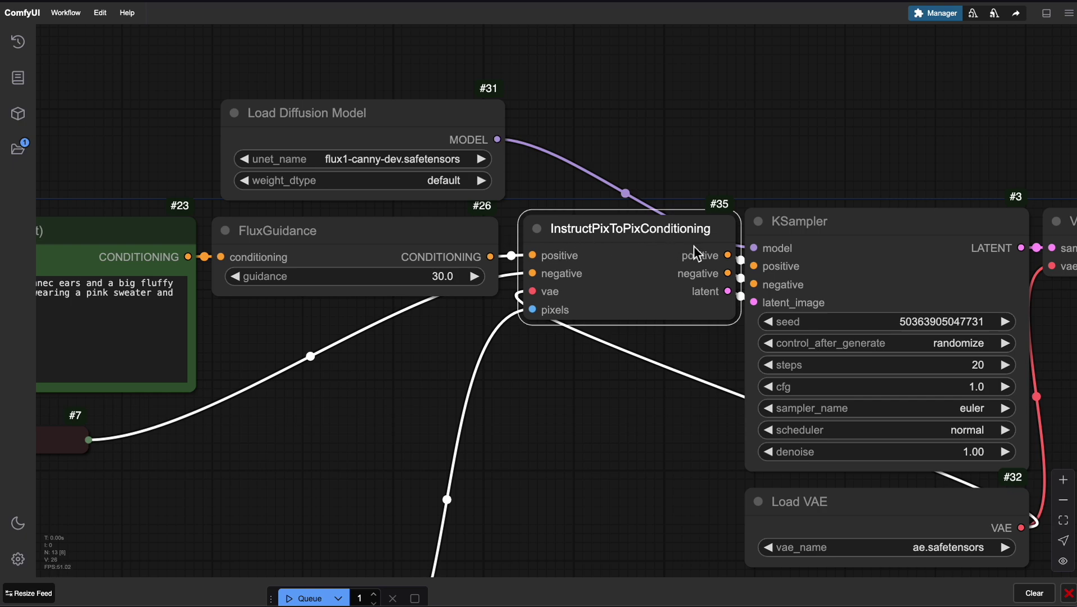
{"action": "left_click_drag", "start_coordinate": [720, 248], "coordinate": [709, 252]}
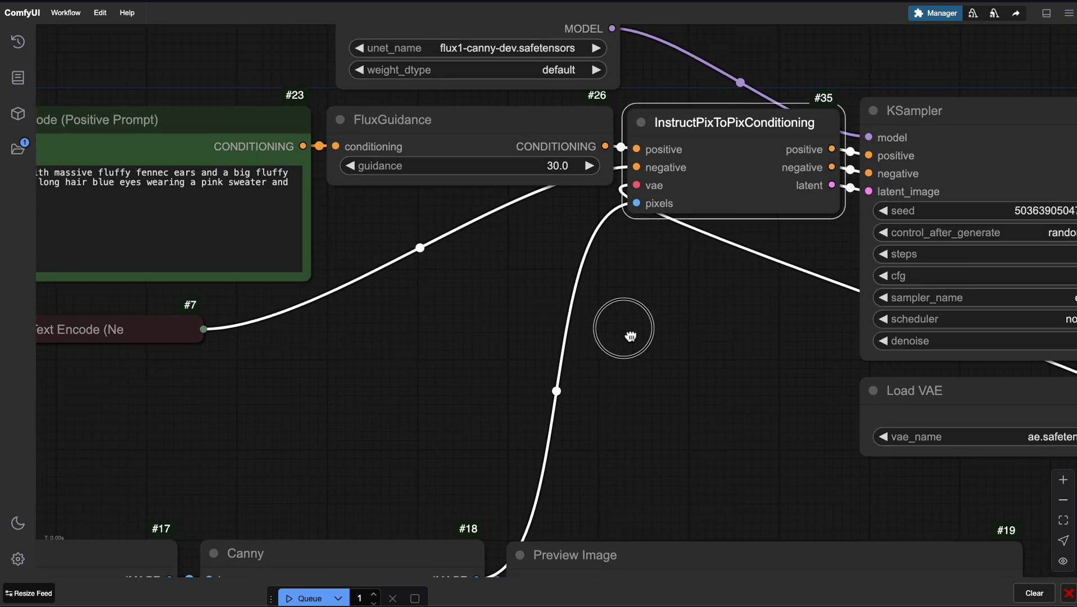
{"action": "left_click_drag", "start_coordinate": [511, 444], "coordinate": [625, 334]}
{"action": "left_click_drag", "start_coordinate": [428, 446], "coordinate": [729, 99]}
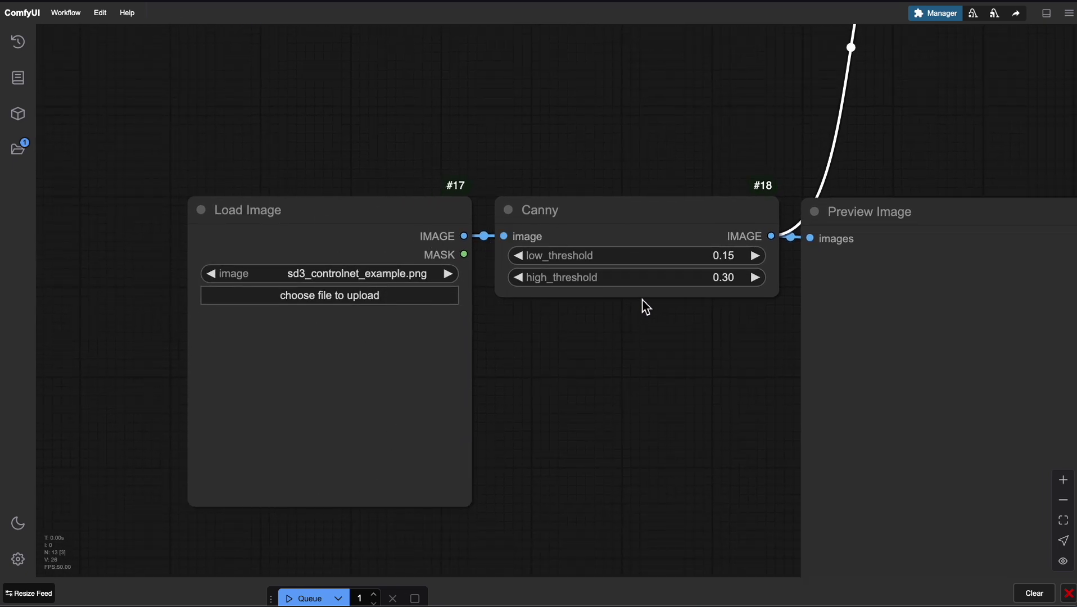
{"action": "left_click_drag", "start_coordinate": [642, 363], "coordinate": [348, 409]}
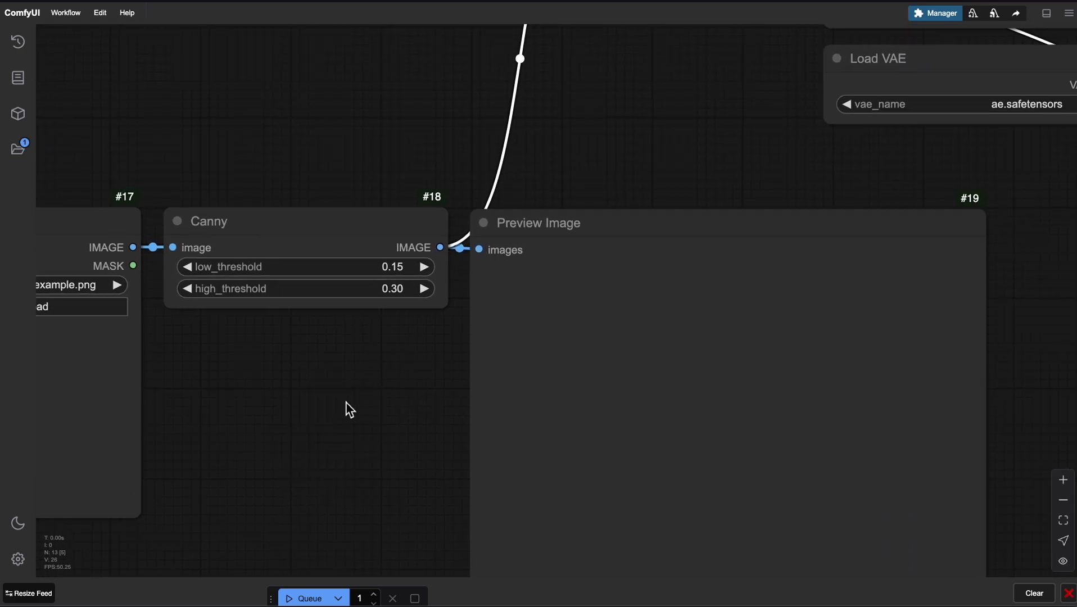
{"action": "left_click_drag", "start_coordinate": [695, 96], "coordinate": [492, 479]}
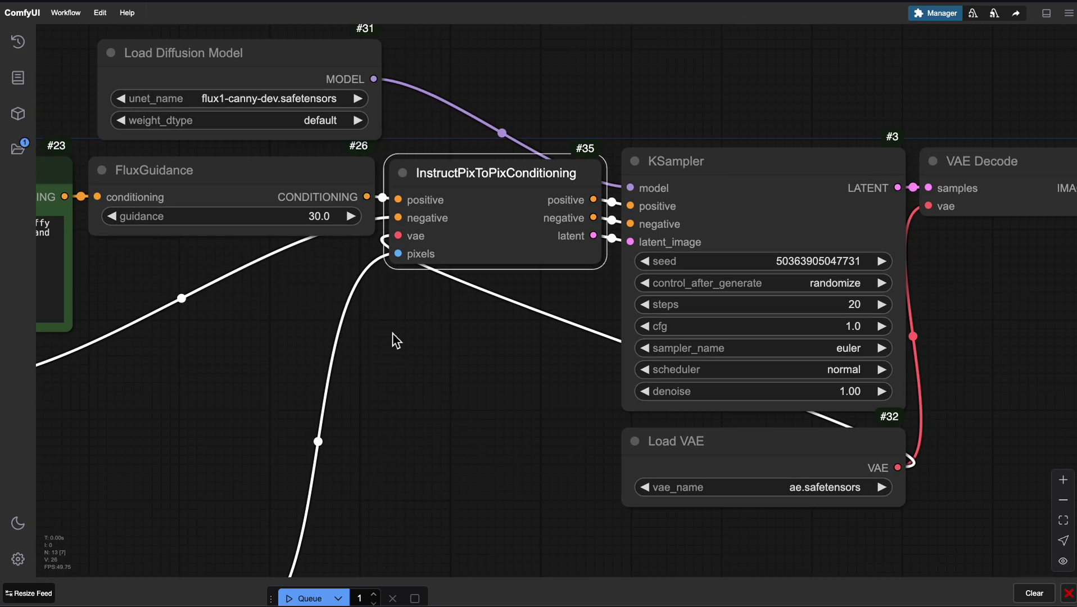
{"action": "left_click_drag", "start_coordinate": [588, 139], "coordinate": [459, 181]}
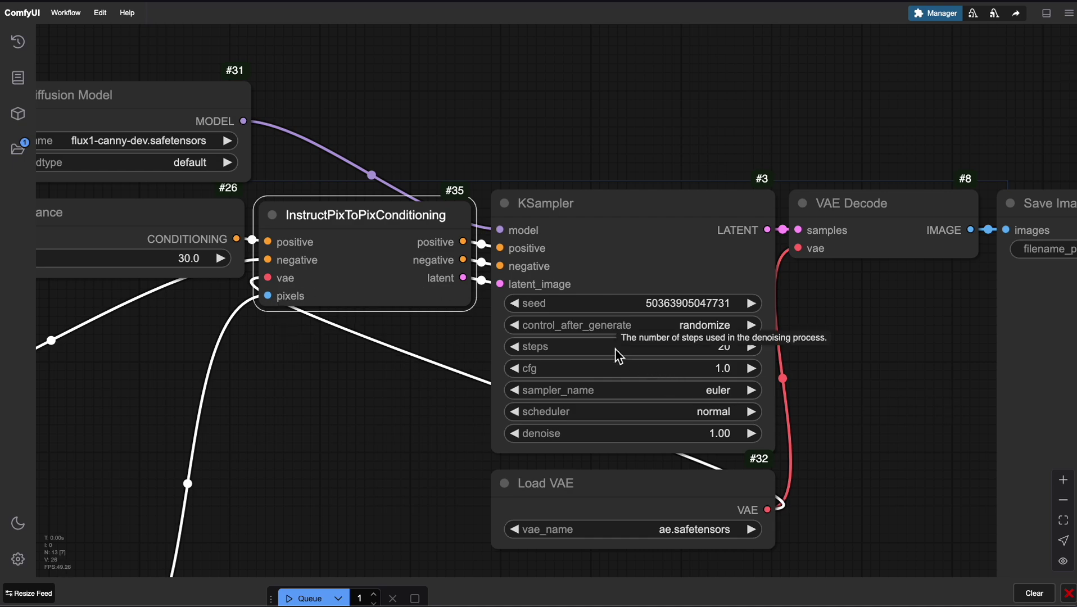
{"action": "left_click_drag", "start_coordinate": [528, 147], "coordinate": [587, 120]}
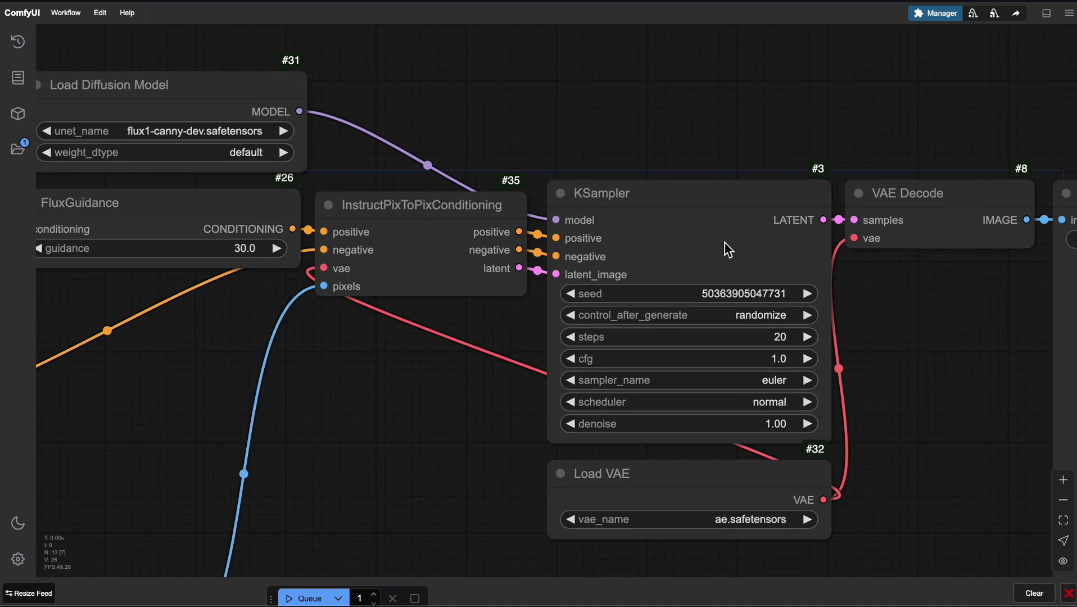
{"action": "left_click_drag", "start_coordinate": [478, 109], "coordinate": [526, 103]}
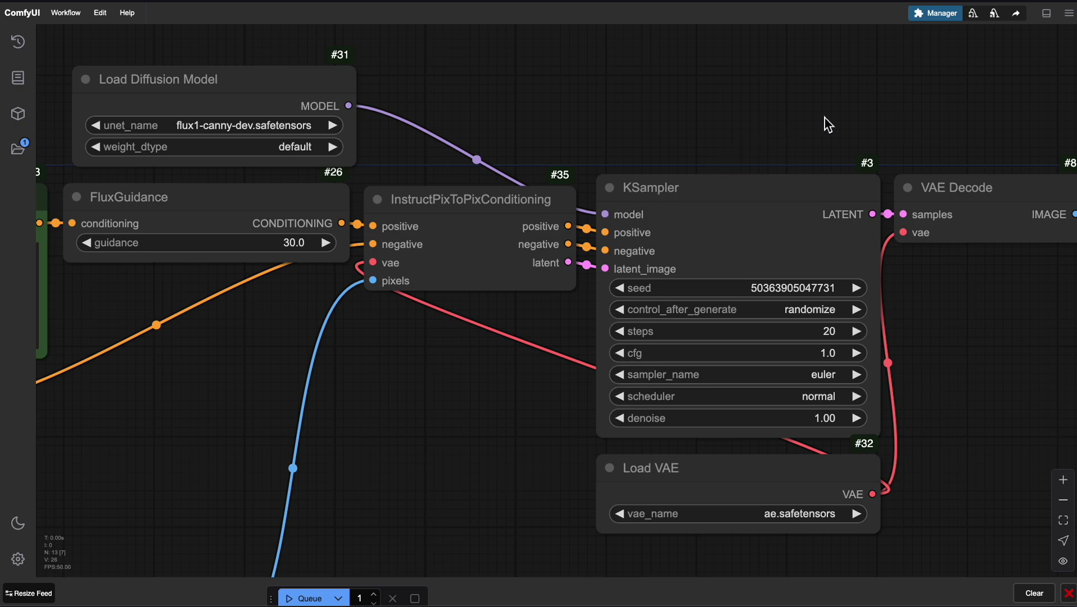
{"action": "left_click_drag", "start_coordinate": [824, 125], "coordinate": [545, 100]}
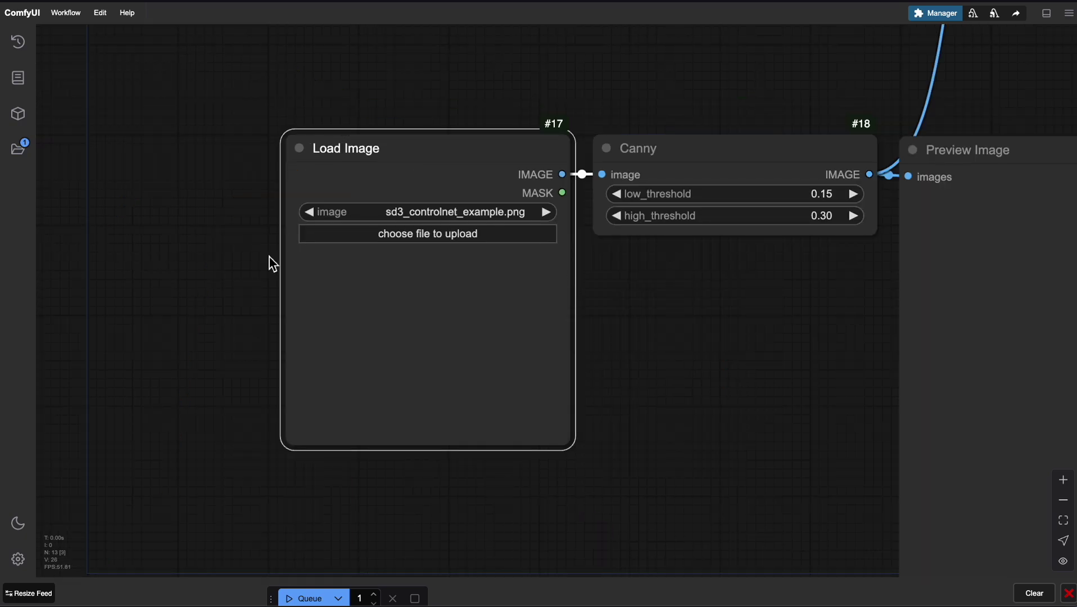
Paste a new woman's portrait into Load Image and enlarge the node to show it fully.
{"action": "key", "text": "ctrl+v"}
{"action": "left_click_drag", "start_coordinate": [405, 153], "coordinate": [285, 137]}
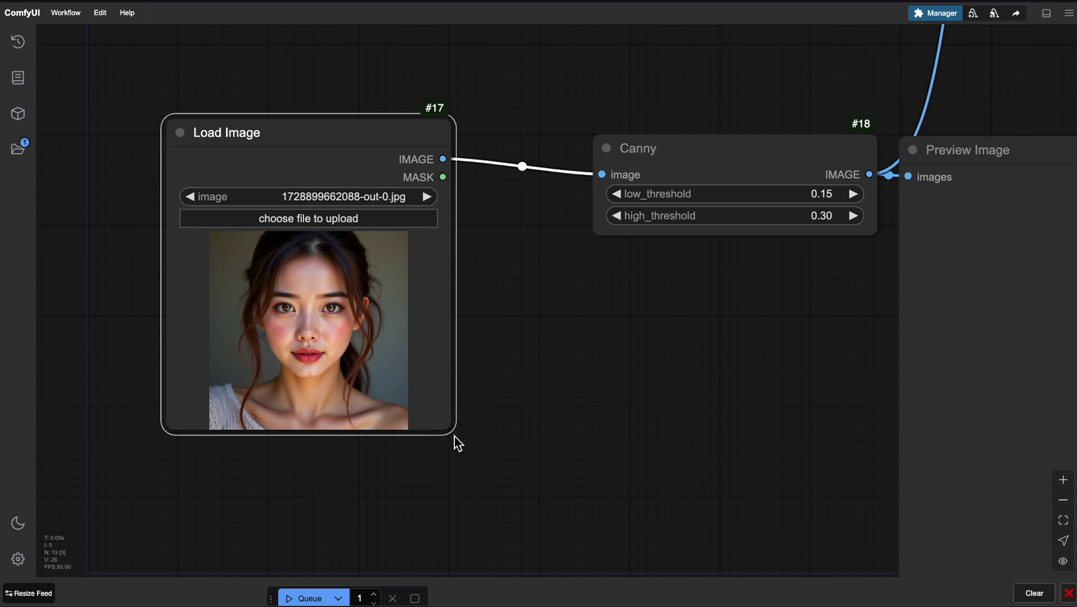
{"action": "left_click_drag", "start_coordinate": [448, 433], "coordinate": [537, 573]}
Replace the positive prompt text with 'portrait of a woman'.
{"action": "left_click_drag", "start_coordinate": [656, 308], "coordinate": [875, 543]}
{"action": "scroll", "coordinate": [472, 332], "scroll_direction": "up", "scroll_amount": 5}
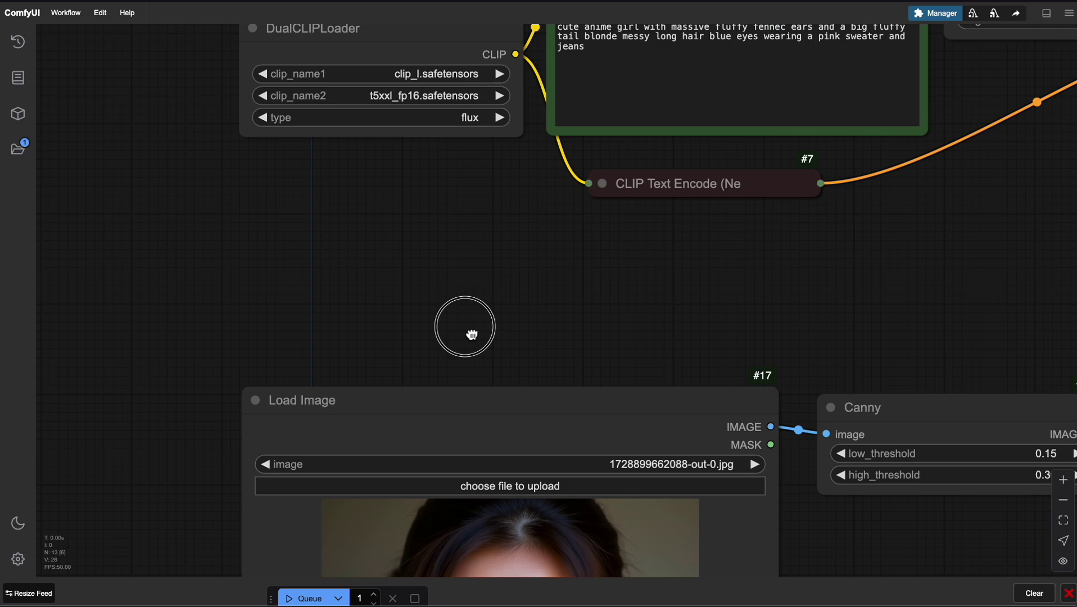
{"action": "triple_click", "coordinate": [633, 200]}
{"action": "type", "text": "portrait of a woman"}
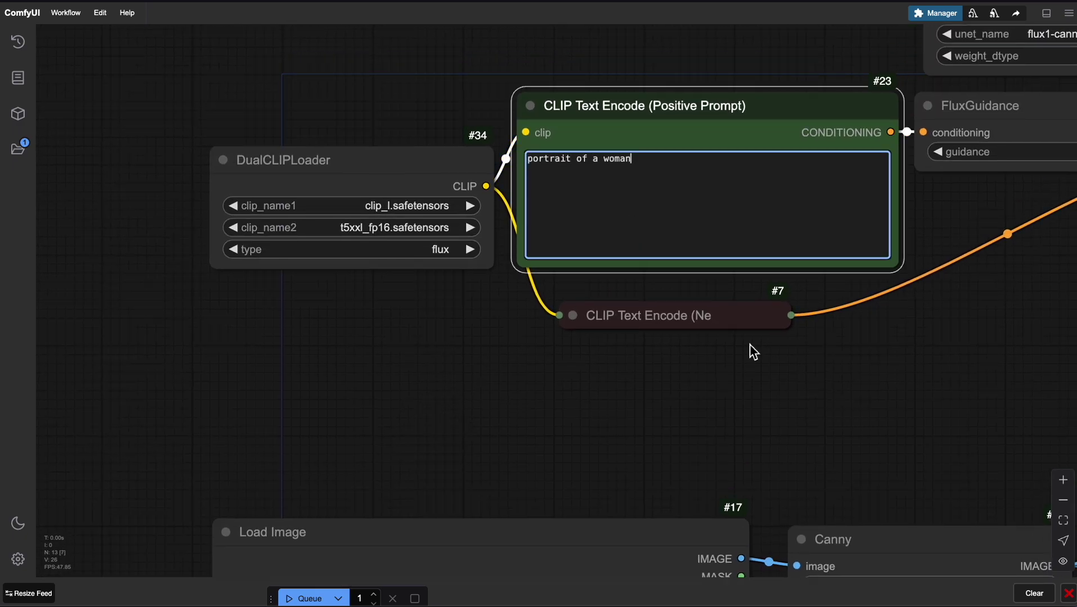
{"action": "left_click_drag", "start_coordinate": [974, 448], "coordinate": [321, 248]}
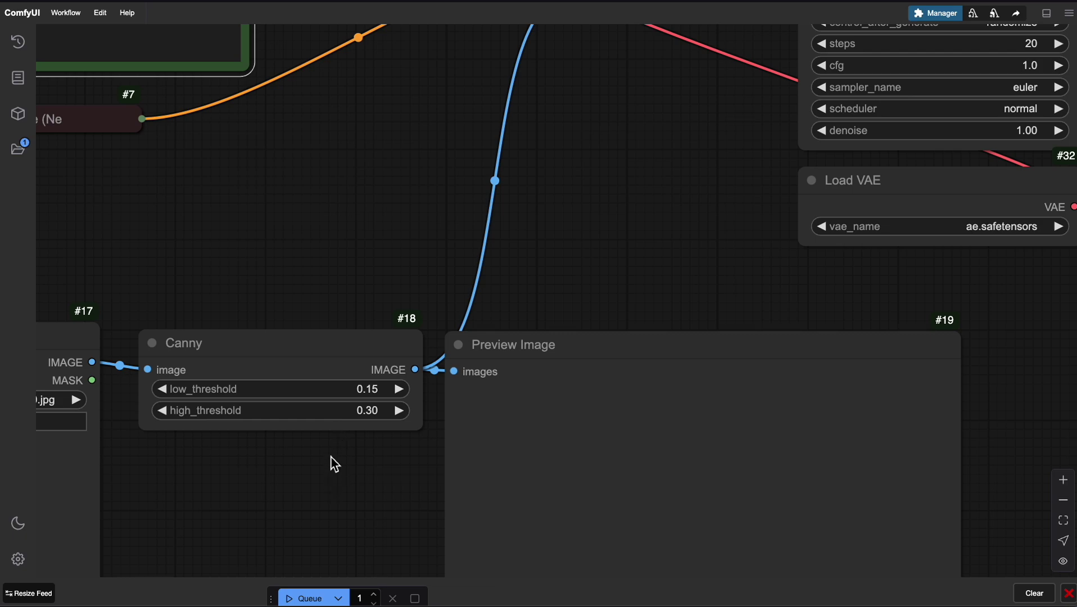
{"action": "left_click_drag", "start_coordinate": [269, 283], "coordinate": [835, 601]}
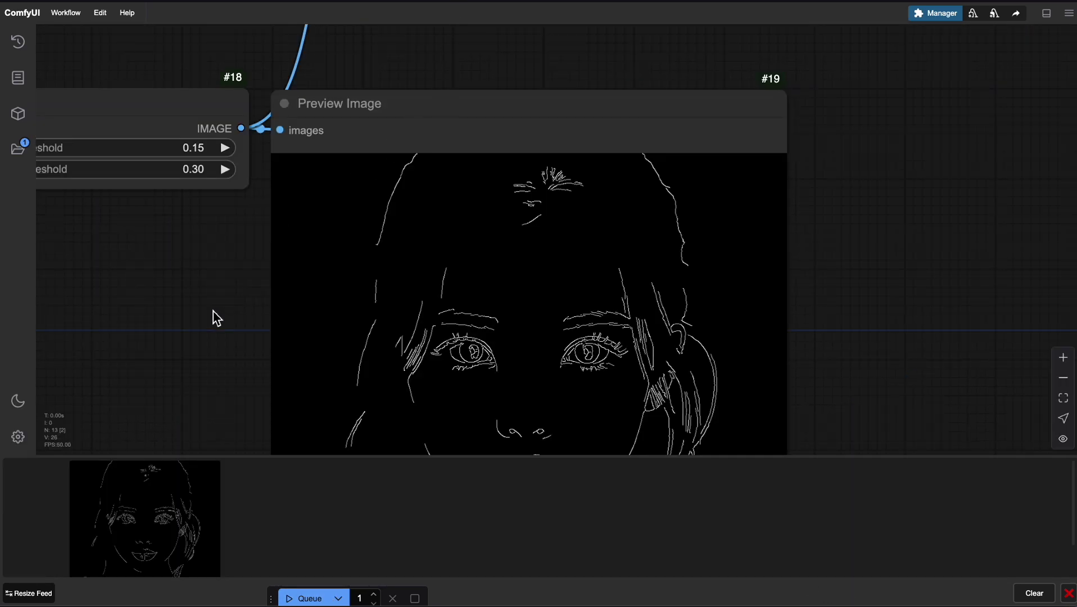
Lower the Canny edge thresholds and queue the workflow to regenerate the edge map.
{"action": "left_click_drag", "start_coordinate": [212, 315], "coordinate": [154, 140]}
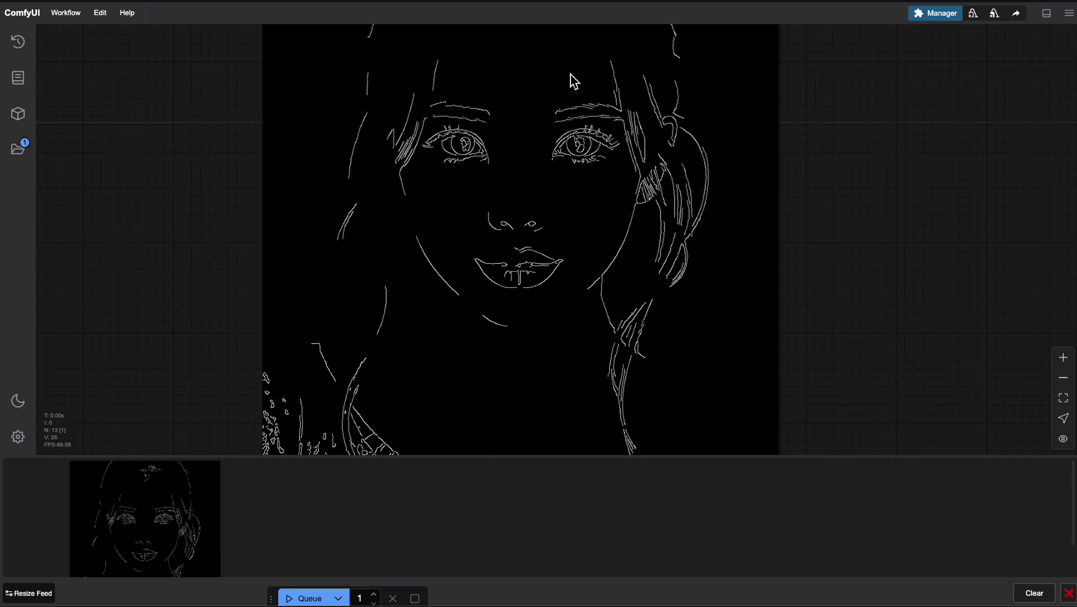
{"action": "left_click_drag", "start_coordinate": [98, 117], "coordinate": [156, 231]}
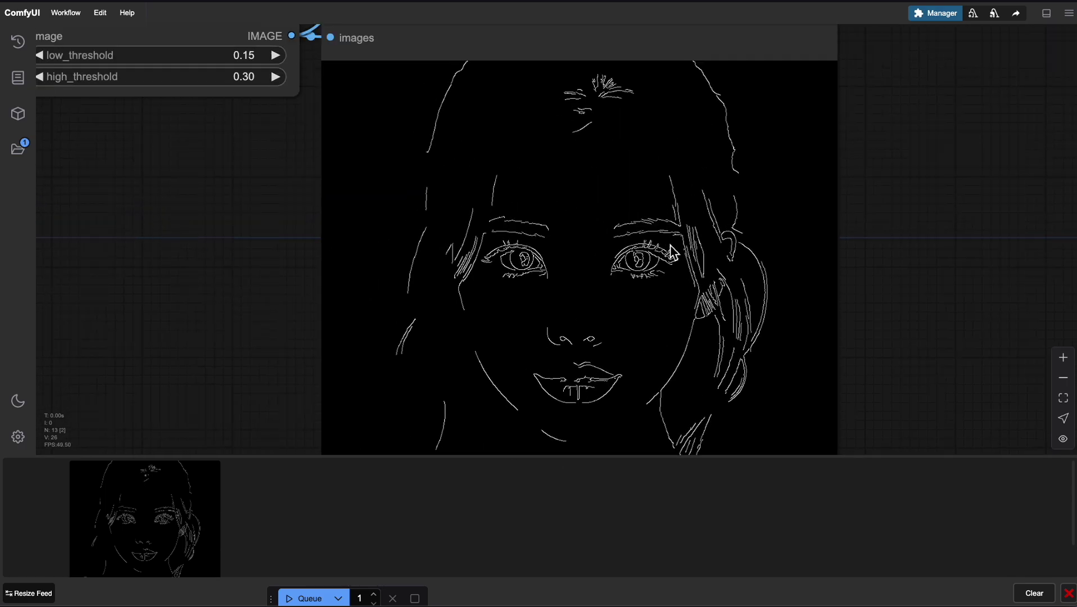
{"action": "scroll", "coordinate": [674, 254], "scroll_direction": "down", "scroll_amount": 5}
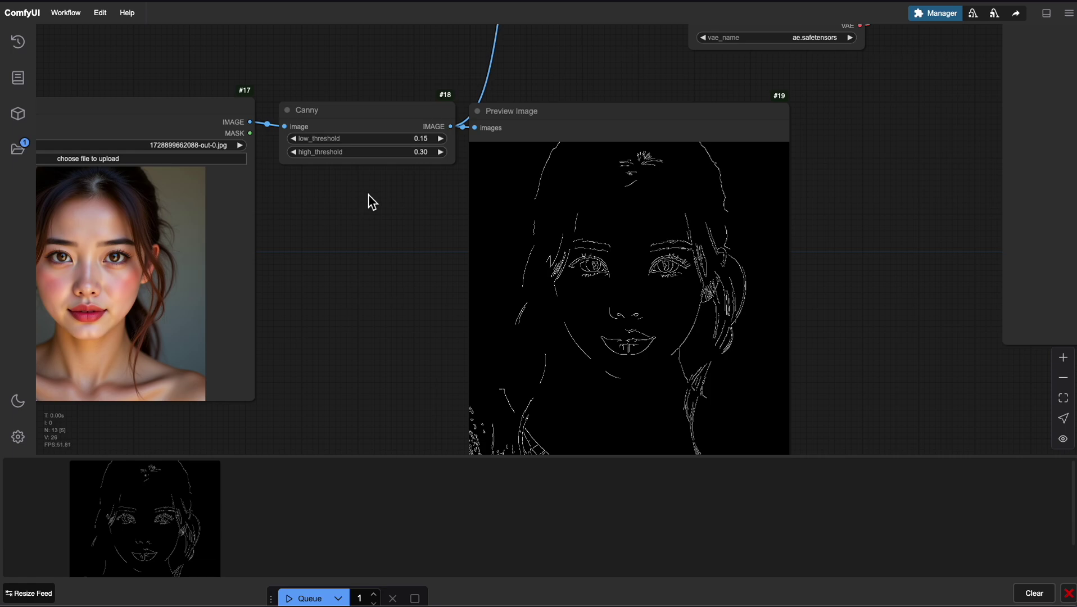
{"action": "scroll", "coordinate": [387, 183], "scroll_direction": "up", "scroll_amount": 4}
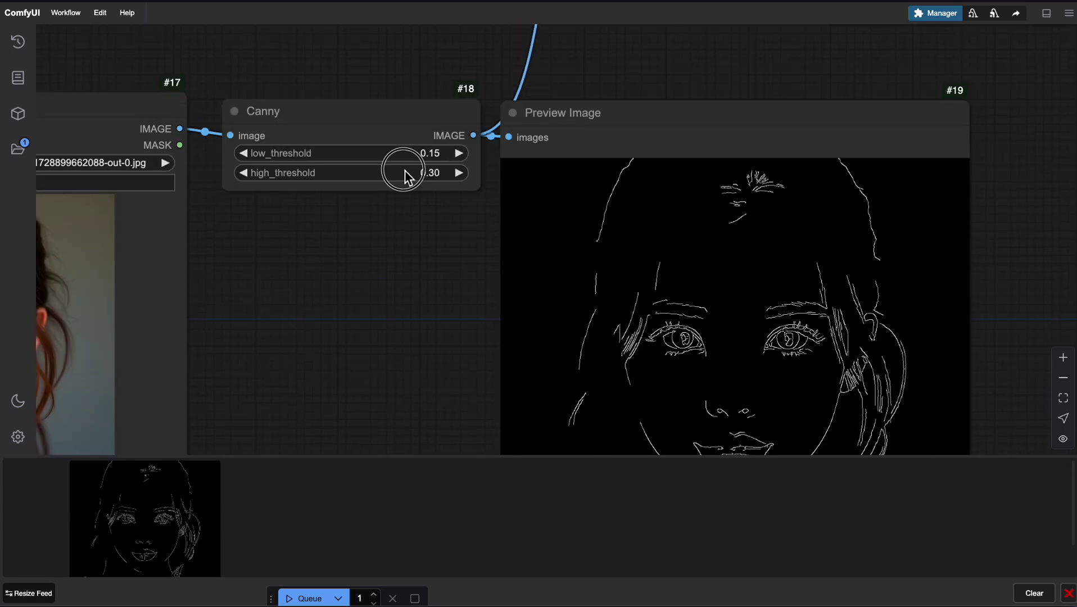
{"action": "left_click_drag", "start_coordinate": [405, 170], "coordinate": [375, 176]}
{"action": "left_click", "coordinate": [308, 598]}
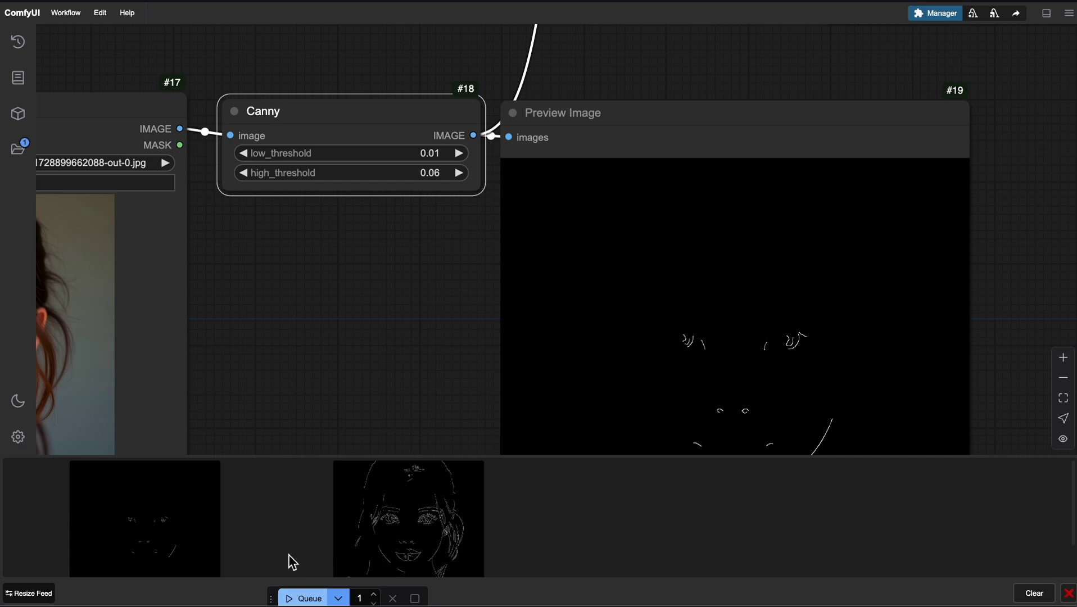
Fine-tune the Canny thresholds to 0.05 low and 0.16 high.
{"action": "scroll", "coordinate": [318, 340], "scroll_direction": "right", "scroll_amount": 2}
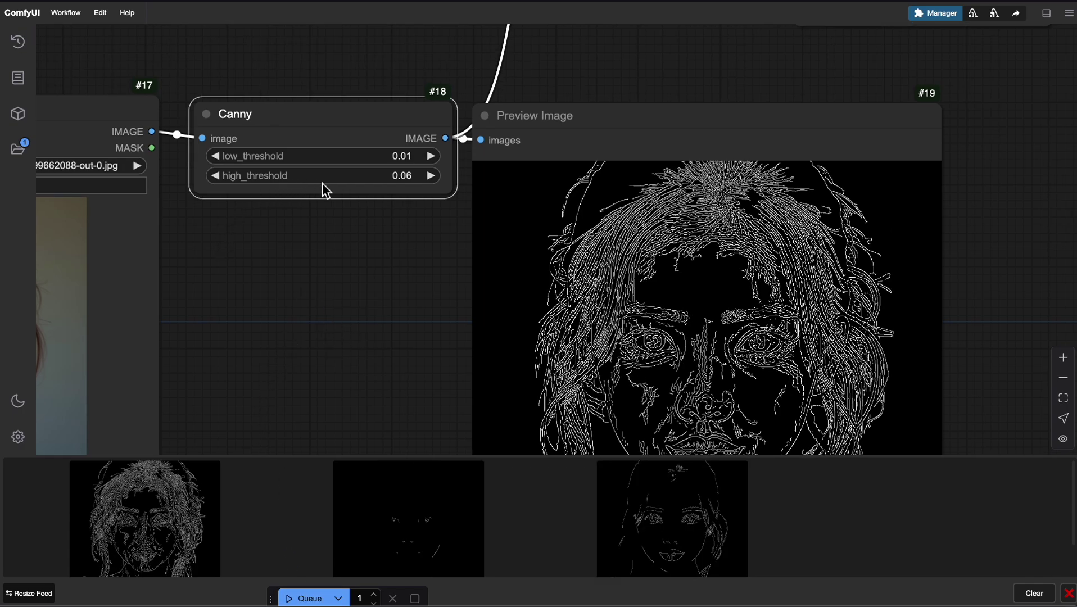
{"action": "left_click_drag", "start_coordinate": [371, 162], "coordinate": [414, 183]}
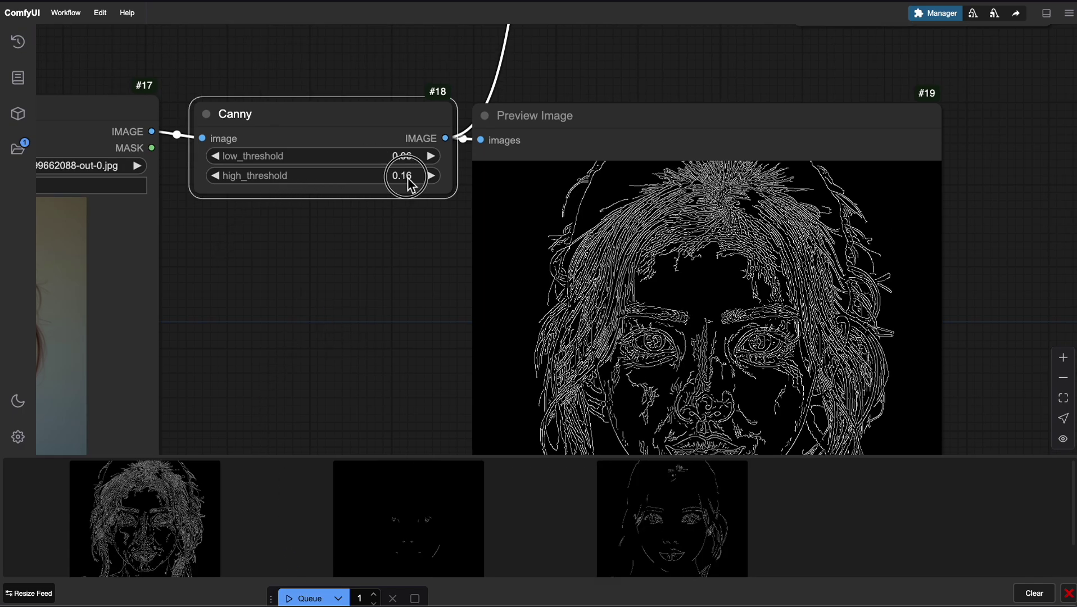
{"action": "left_click_drag", "start_coordinate": [375, 332], "coordinate": [414, 519]}
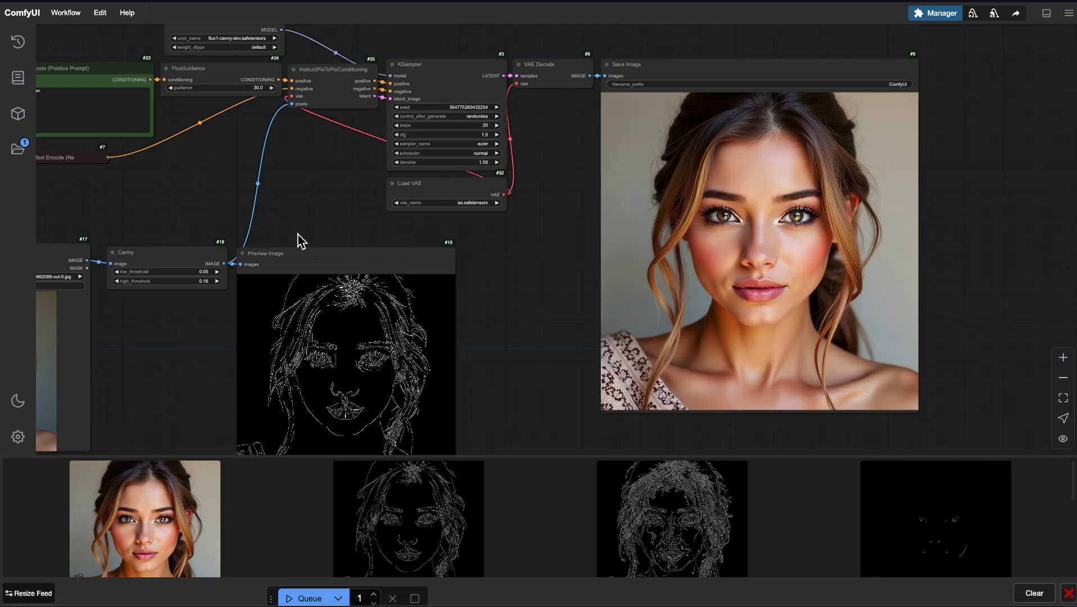
Move the source photo node toward the centre and enlarge it.
{"action": "left_click_drag", "start_coordinate": [72, 258], "coordinate": [441, 75]}
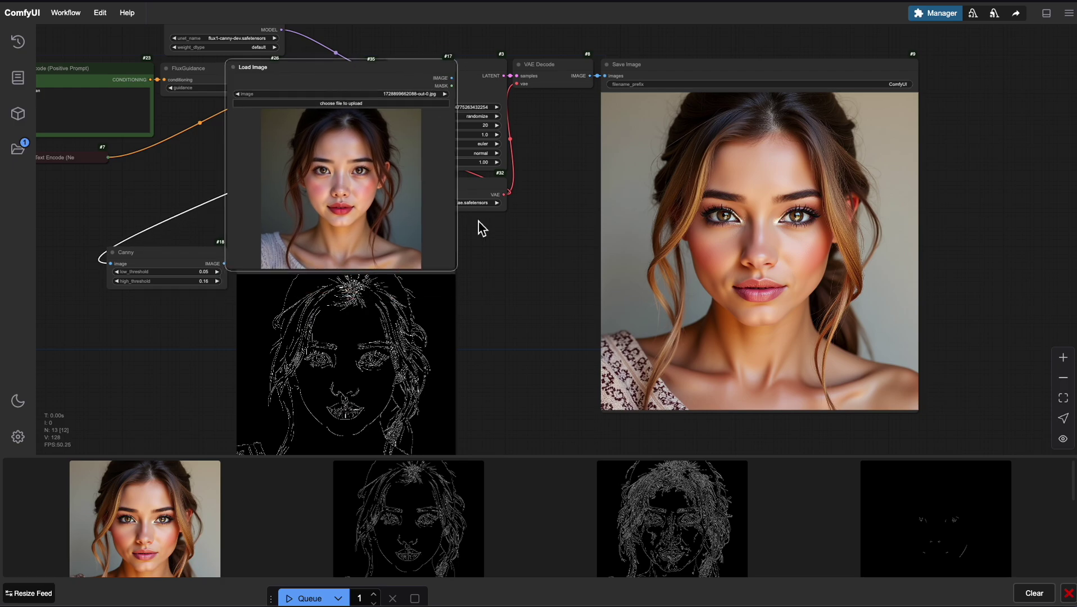
{"action": "double_click", "coordinate": [459, 278]}
{"action": "left_click", "coordinate": [419, 207]}
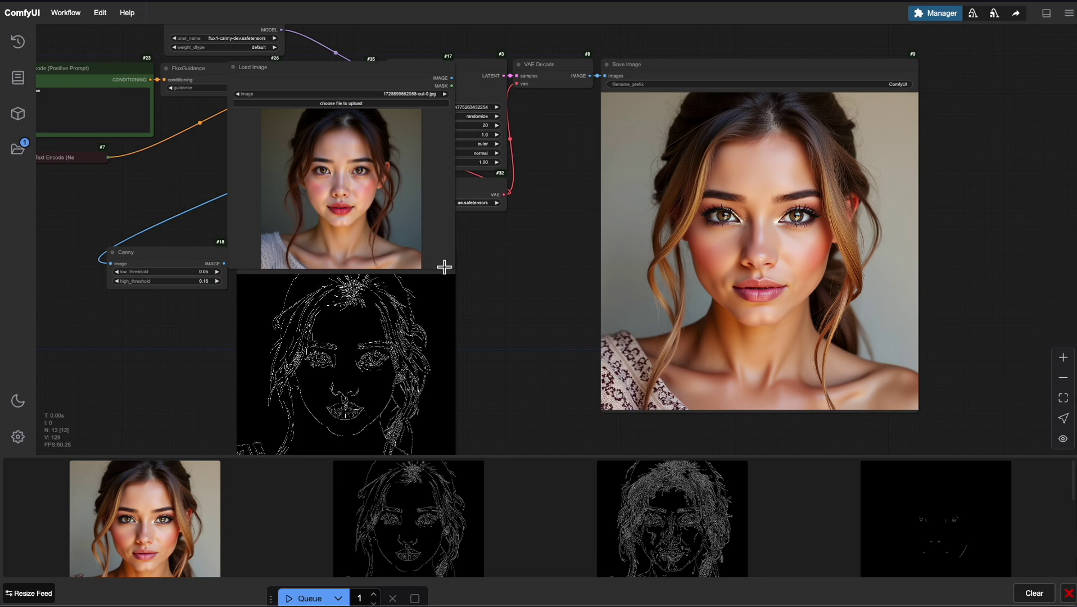
{"action": "left_click_drag", "start_coordinate": [458, 270], "coordinate": [618, 429]}
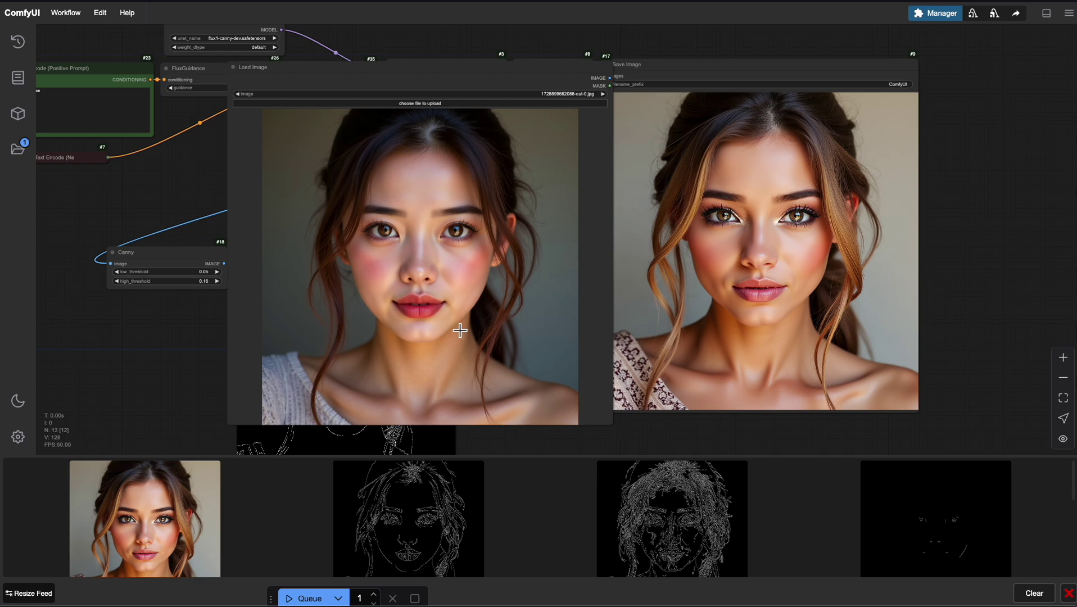
{"action": "left_click_drag", "start_coordinate": [189, 358], "coordinate": [351, 201]}
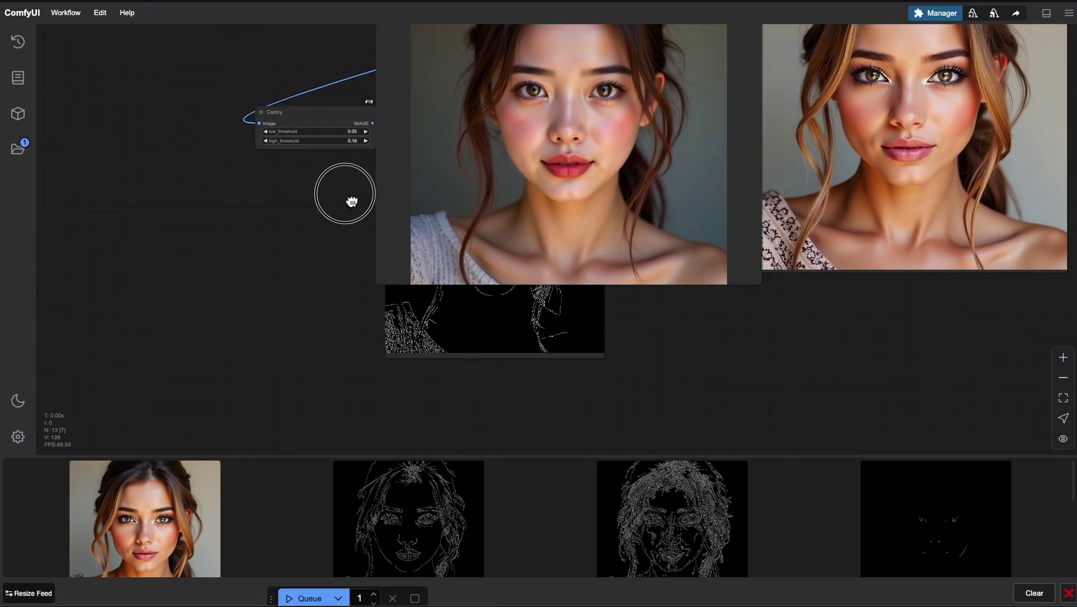
{"action": "scroll", "coordinate": [388, 242], "scroll_direction": "up", "scroll_amount": 3}
{"action": "scroll", "coordinate": [388, 242], "scroll_direction": "right", "scroll_amount": 2}
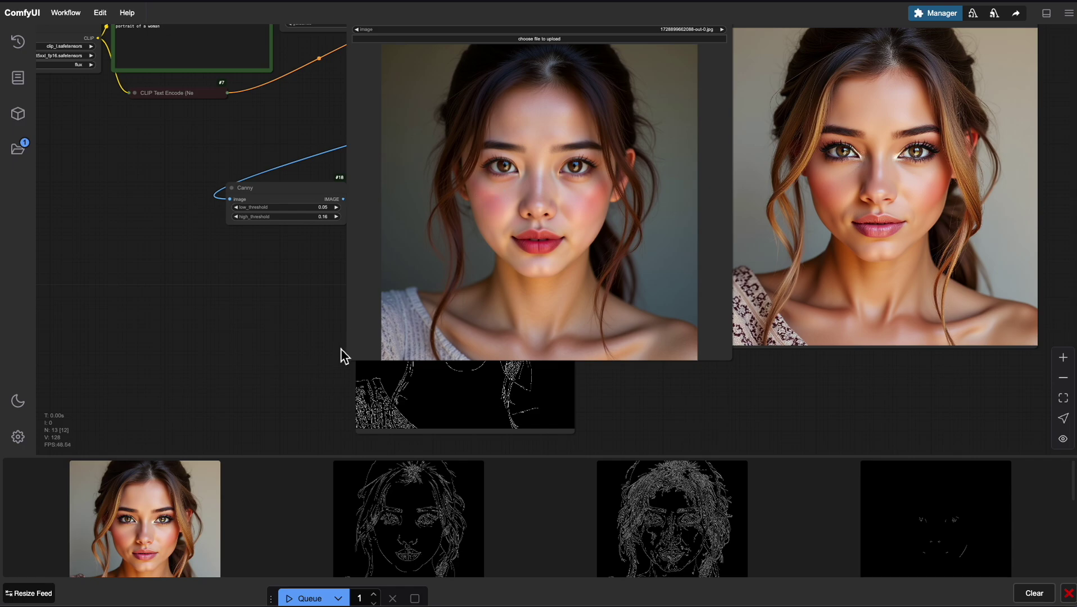
Place the source photo beside the generated portrait to compare them.
{"action": "left_click_drag", "start_coordinate": [353, 204], "coordinate": [7, 209]}
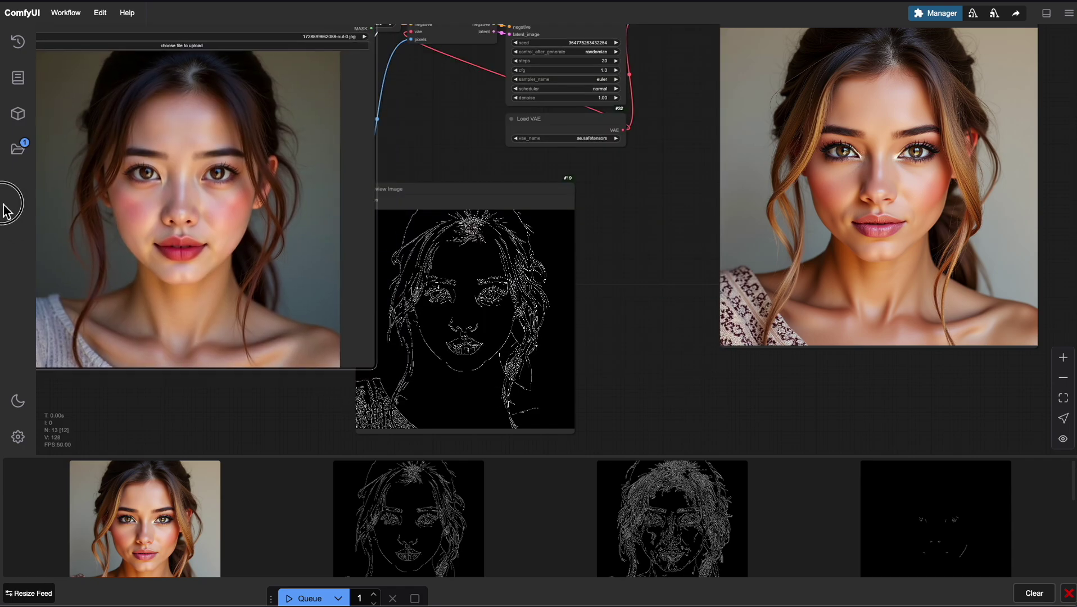
{"action": "left_click_drag", "start_coordinate": [654, 271], "coordinate": [466, 340]}
{"action": "left_click_drag", "start_coordinate": [149, 108], "coordinate": [506, 78]}
{"action": "scroll", "coordinate": [551, 210], "scroll_direction": "up", "scroll_amount": 4}
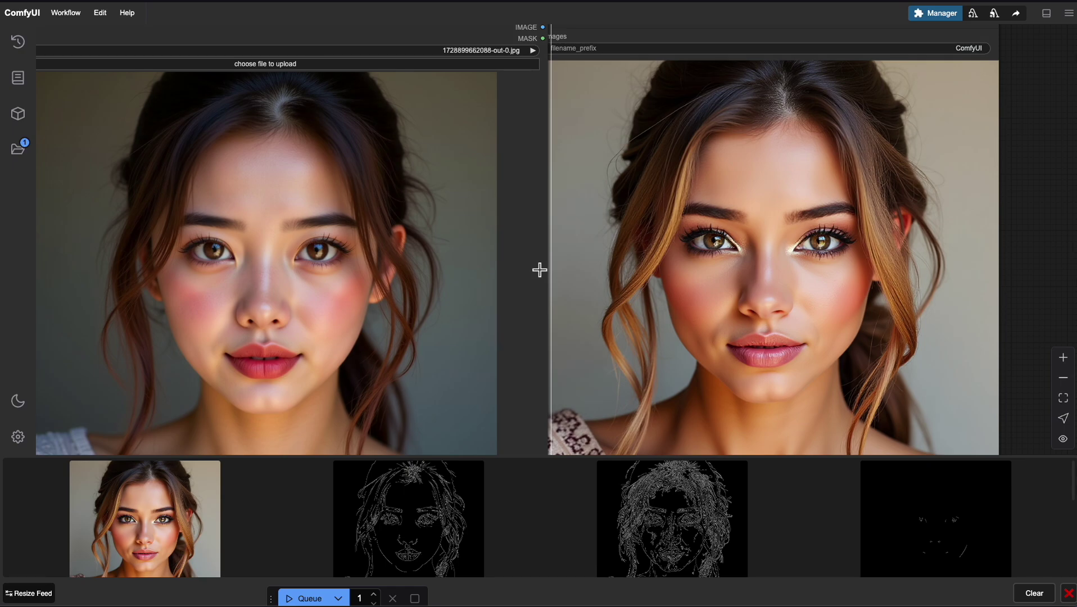
{"action": "scroll", "coordinate": [539, 270], "scroll_direction": "down", "scroll_amount": 5}
Move the shark Load Image node out of the way to the lower left.
{"action": "scroll", "coordinate": [606, 212], "scroll_direction": "up", "scroll_amount": 5}
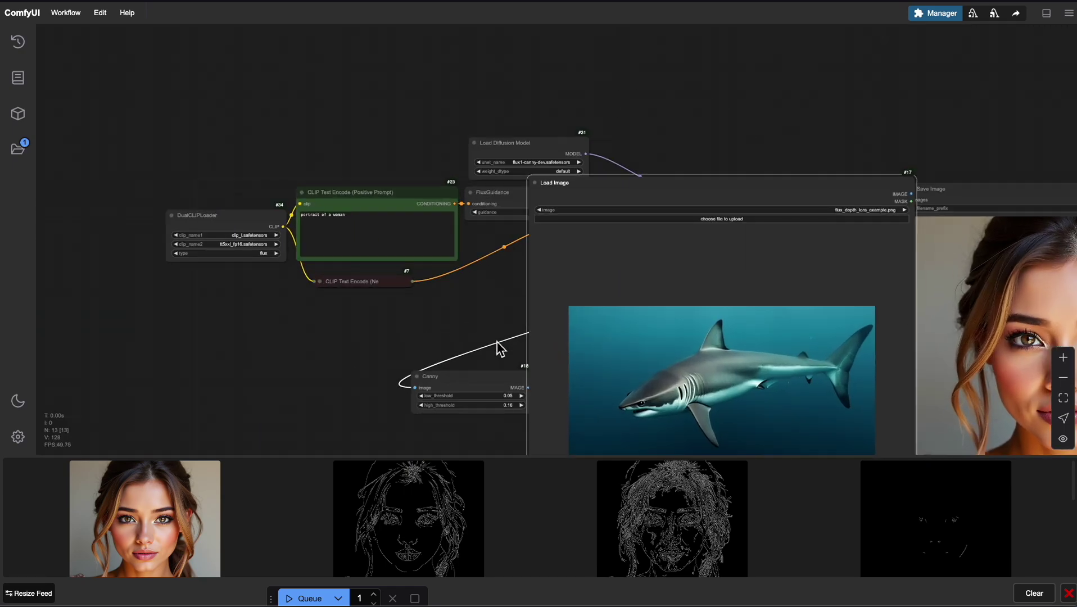
{"action": "scroll", "coordinate": [611, 236], "scroll_direction": "down", "scroll_amount": 3}
{"action": "left_click_drag", "start_coordinate": [616, 276], "coordinate": [84, 345]}
{"action": "double_click", "coordinate": [646, 47]}
{"action": "left_click", "coordinate": [281, 113]}
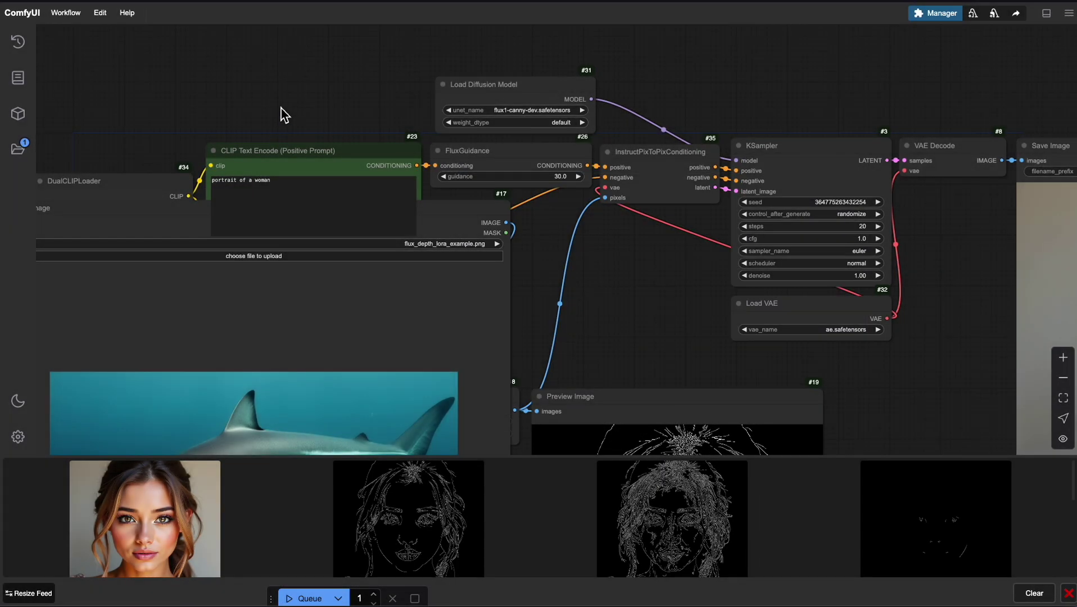
{"action": "left_click_drag", "start_coordinate": [269, 96], "coordinate": [524, 68]}
{"action": "left_click_drag", "start_coordinate": [526, 264], "coordinate": [68, 430]}
{"action": "left_click_drag", "start_coordinate": [585, 344], "coordinate": [491, 372]}
{"action": "scroll", "coordinate": [885, 135], "scroll_direction": "up", "scroll_amount": 8}
Set Load Diffusion Model's unet_name to flux1-depth-dev.safetensors and shift the Canny node left.
{"action": "left_click", "coordinate": [420, 186]}
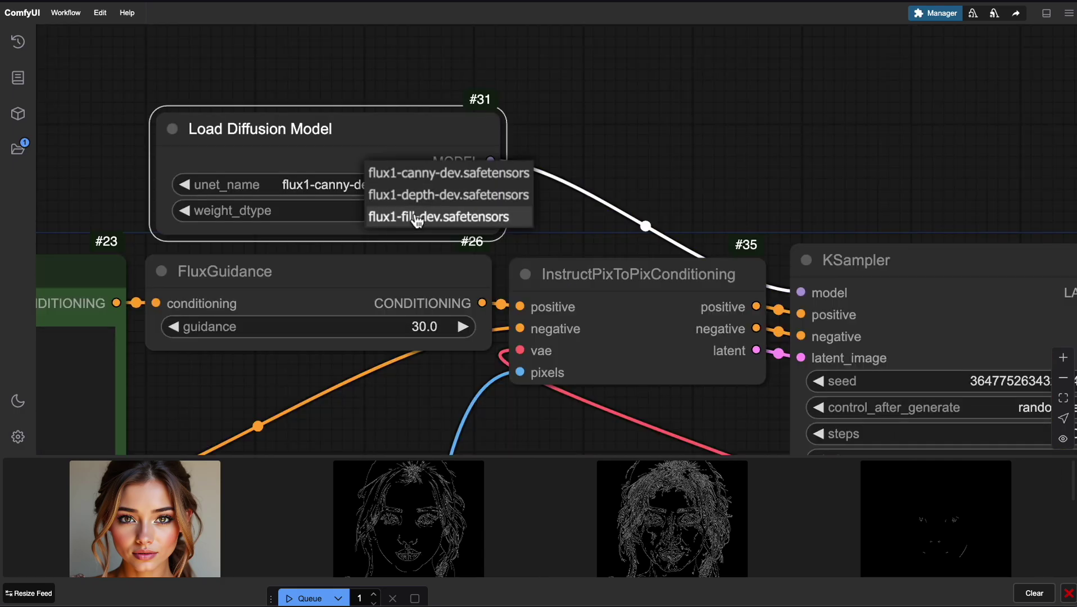
{"action": "left_click", "coordinate": [425, 194]}
{"action": "left_click_drag", "start_coordinate": [677, 186], "coordinate": [677, 176]}
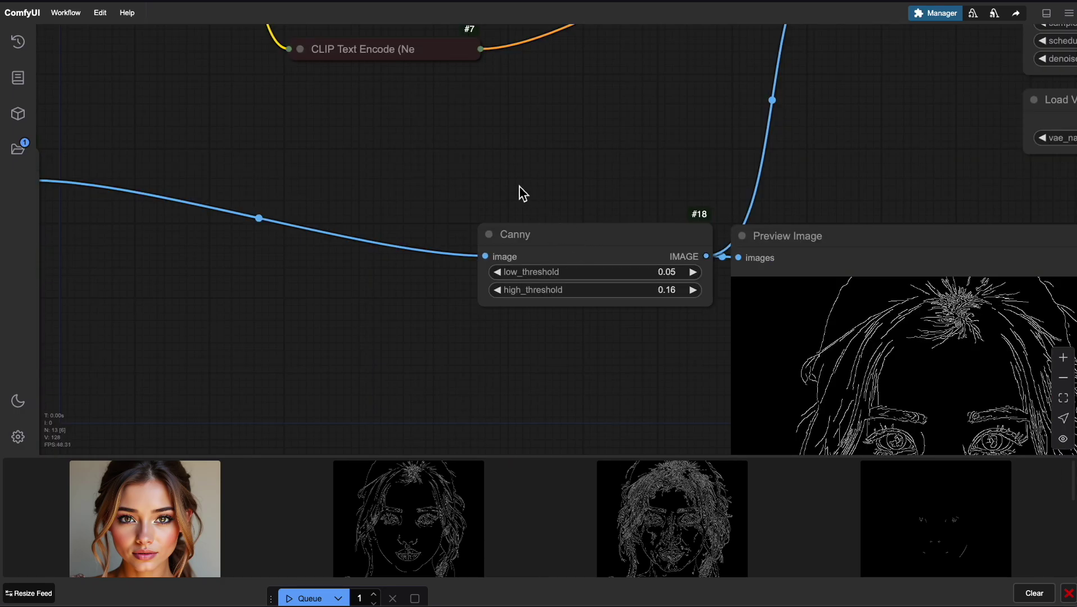
{"action": "left_click_drag", "start_coordinate": [522, 193], "coordinate": [661, 176]}
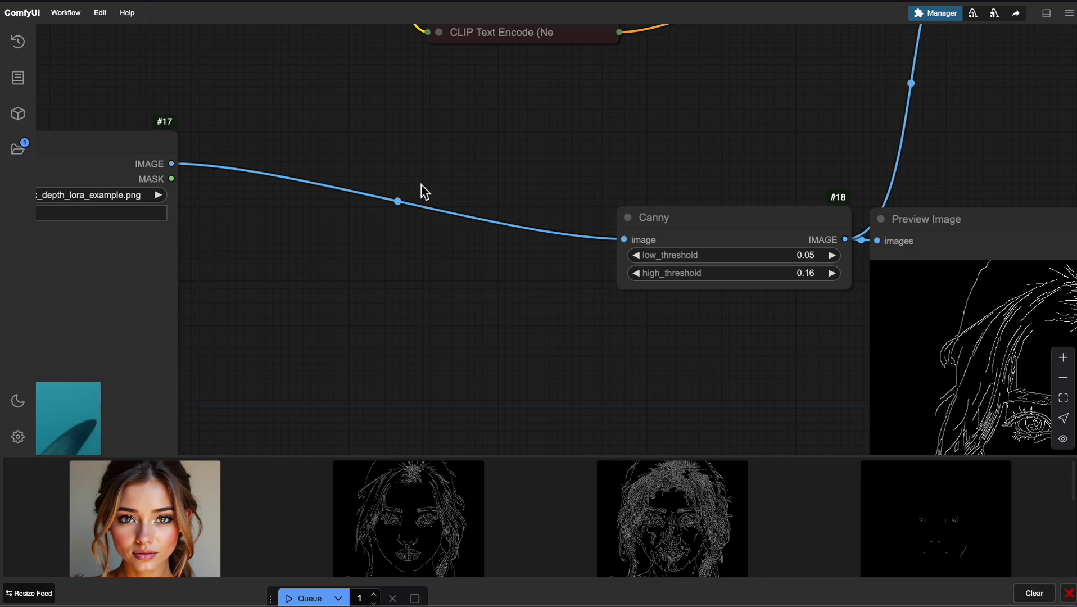
{"action": "left_click_drag", "start_coordinate": [735, 269], "coordinate": [704, 245]}
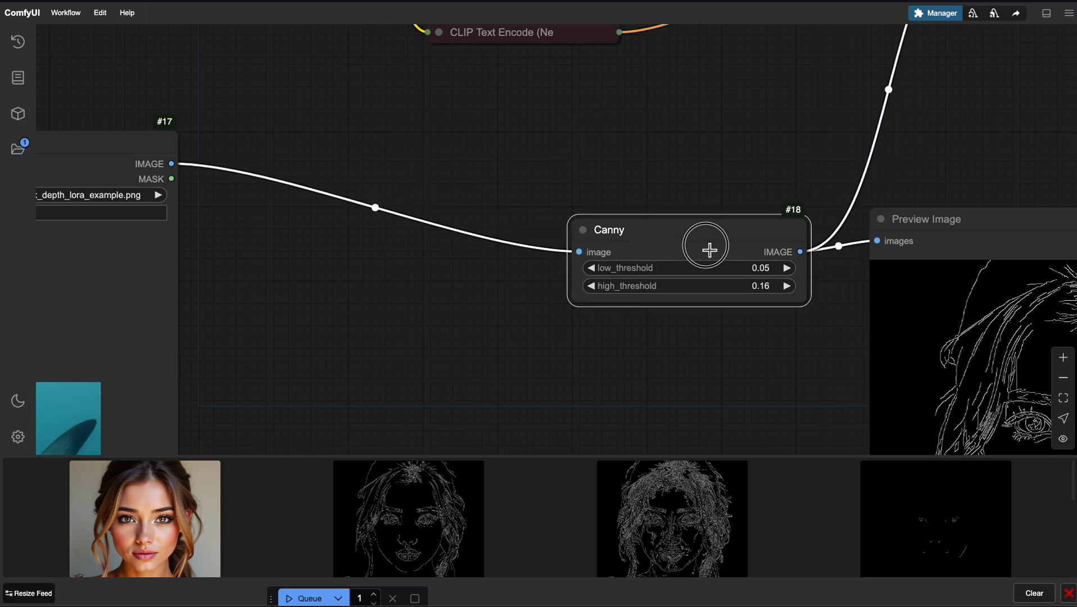
Search the node library for 'depth', then close the search without adding a node.
{"action": "double_click", "coordinate": [651, 196]}
{"action": "type", "text": "depth"}
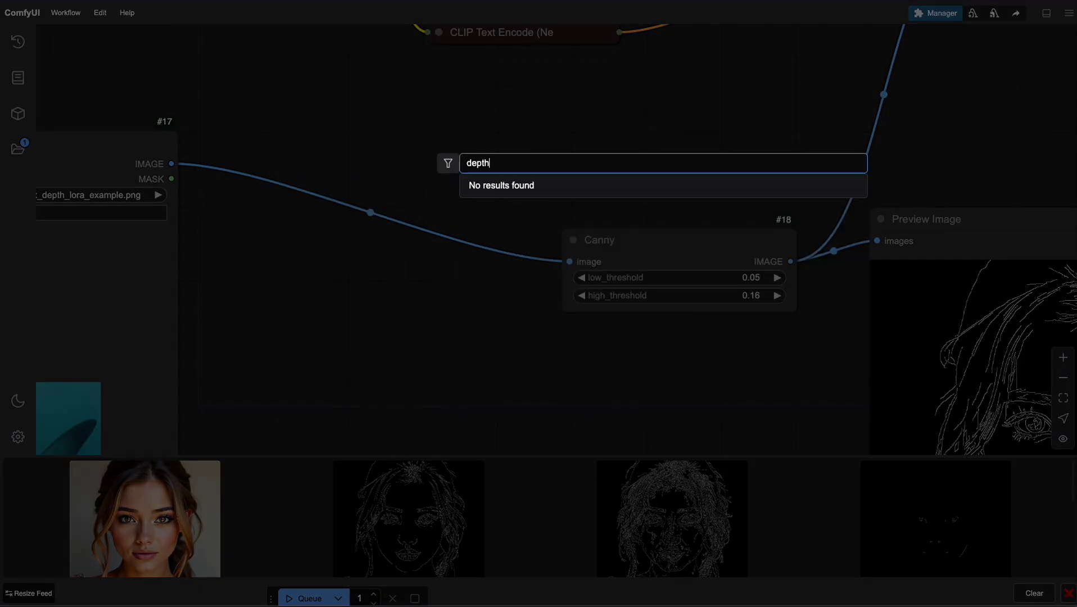
{"action": "key", "text": "BackSpace"}
{"action": "key", "text": "BackSpace"}
{"action": "key", "text": "BackSpace"}
{"action": "key", "text": "BackSpace"}
{"action": "key", "text": "BackSpace"}
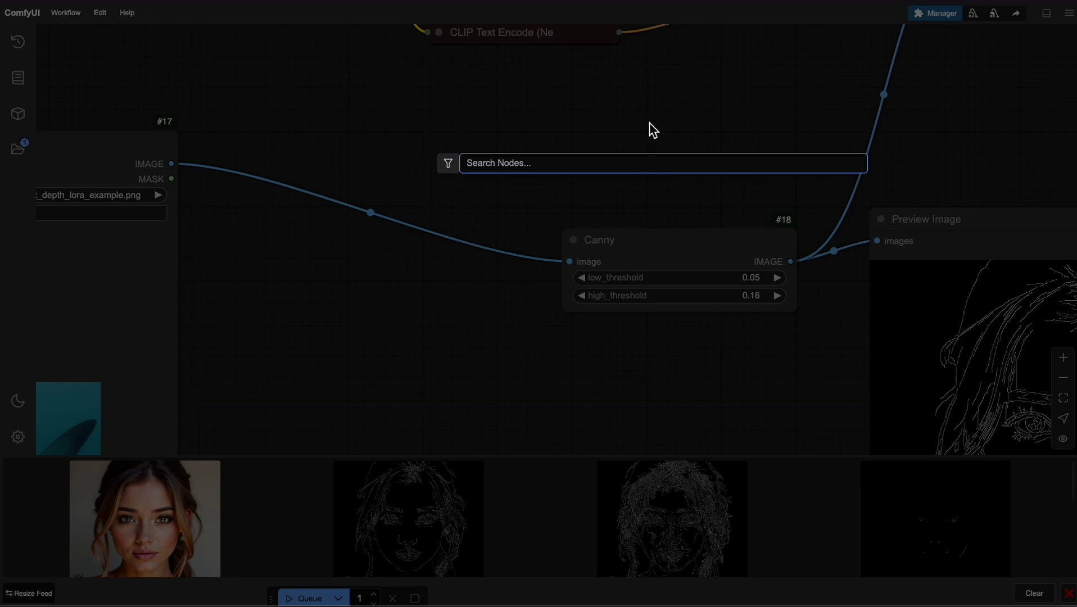
{"action": "left_click", "coordinate": [443, 338]}
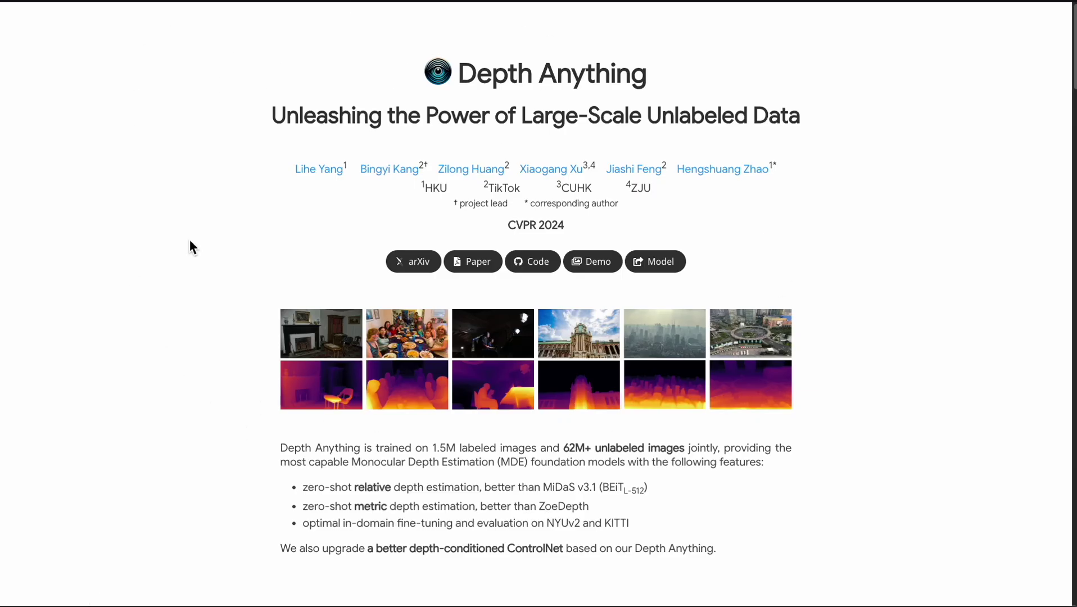
{"action": "scroll", "coordinate": [598, 325], "scroll_direction": "down", "scroll_amount": 4}
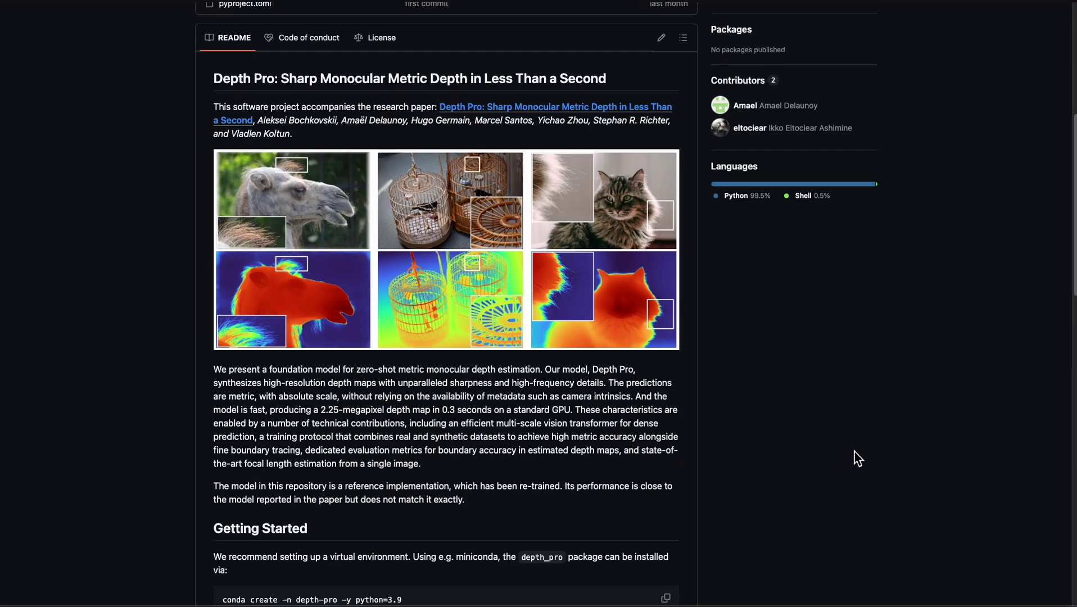
{"action": "scroll", "coordinate": [853, 456], "scroll_direction": "up", "scroll_amount": 5}
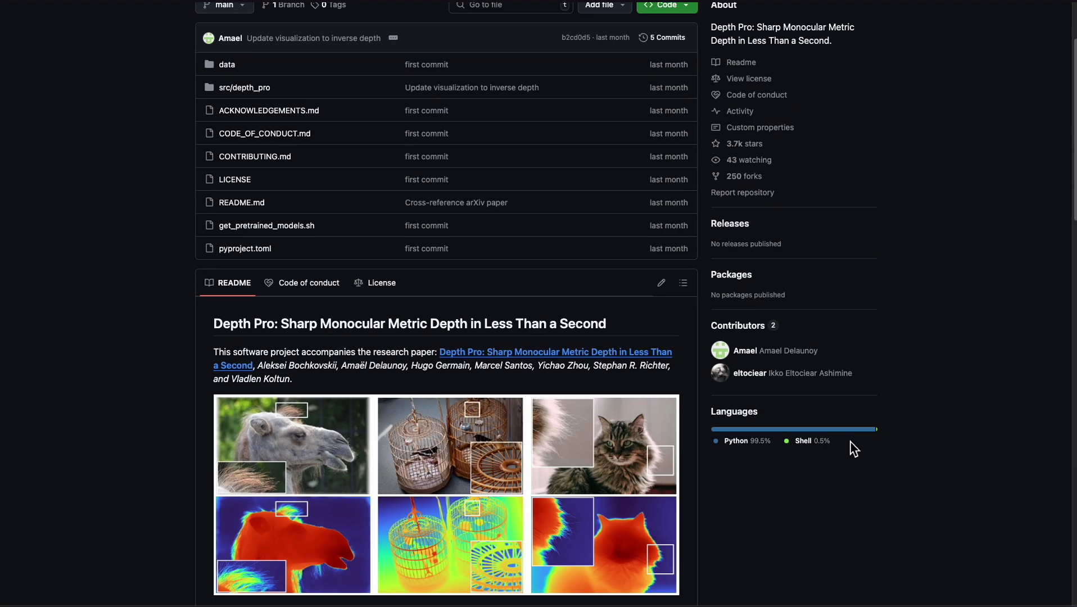
{"action": "scroll", "coordinate": [848, 446], "scroll_direction": "up", "scroll_amount": 2}
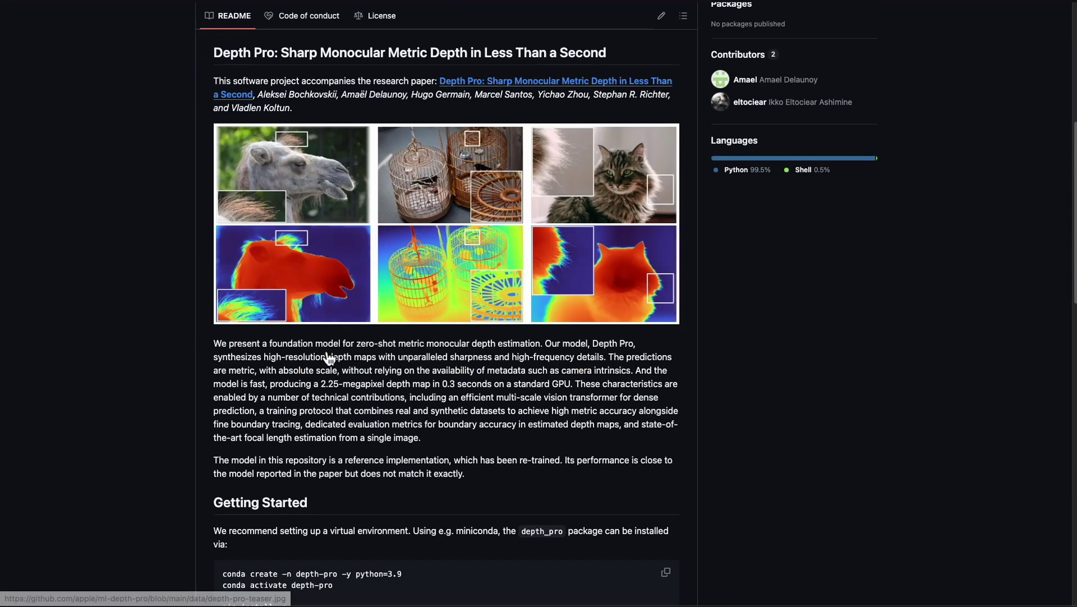
{"action": "scroll", "coordinate": [191, 44], "scroll_direction": "down", "scroll_amount": 7}
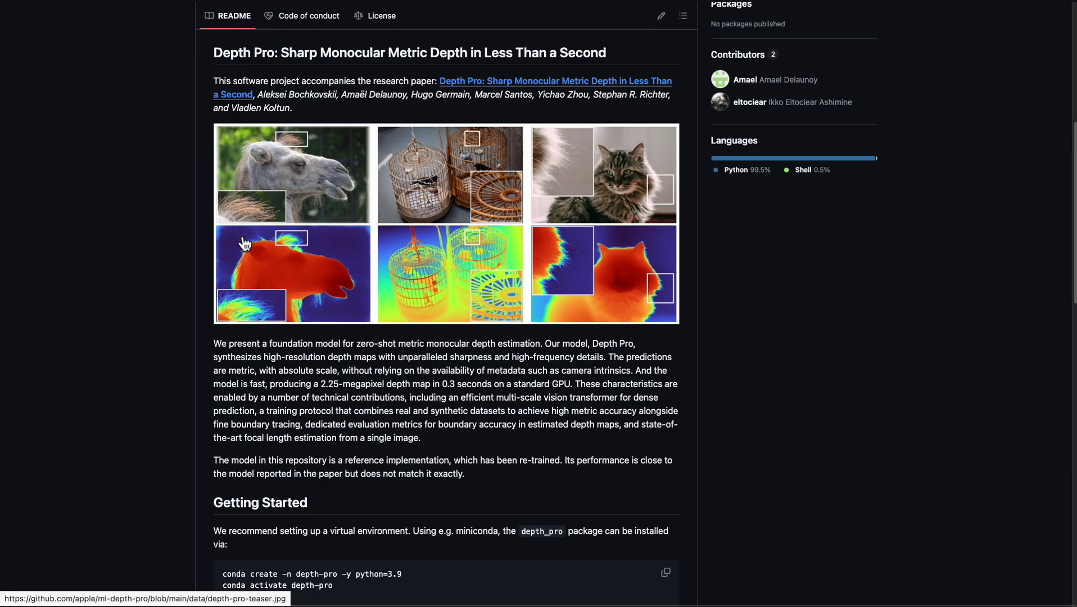
{"action": "scroll", "coordinate": [704, 435], "scroll_direction": "up", "scroll_amount": 2}
{"action": "scroll", "coordinate": [705, 435], "scroll_direction": "down", "scroll_amount": 10}
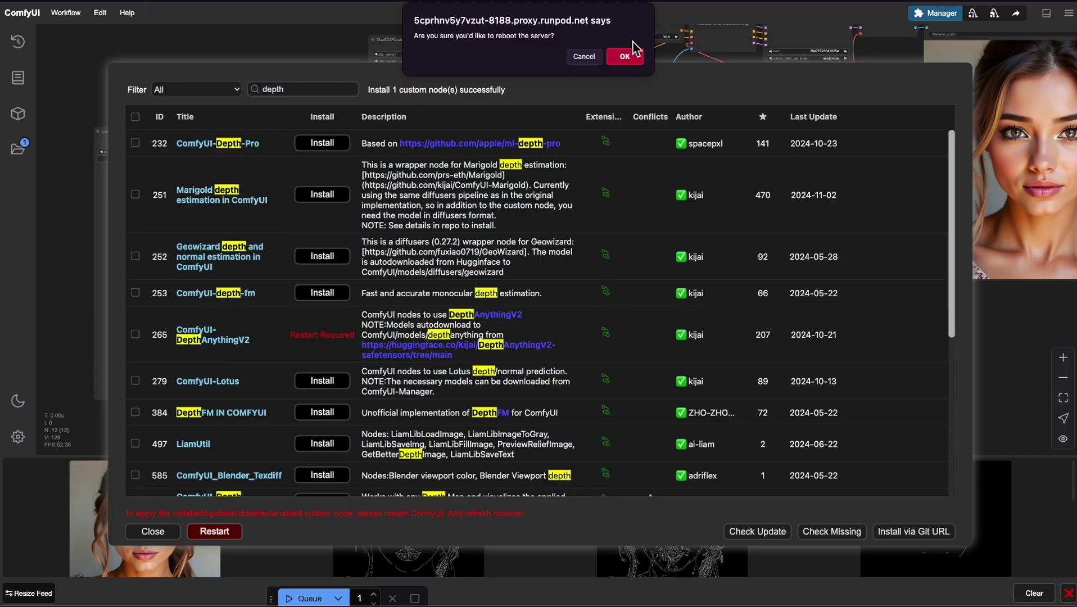
Confirm the server restart, then place the DownloadAndLoadDepthAnythingV2Model and Depth Anything V2 nodes below Canny.
{"action": "left_click", "coordinate": [625, 56]}
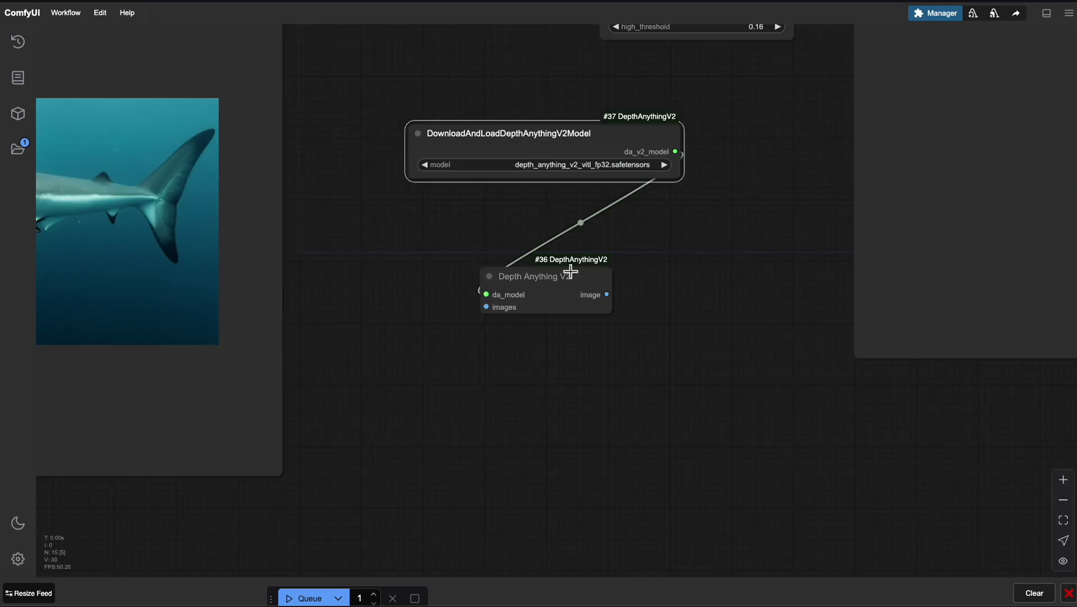
{"action": "left_click_drag", "start_coordinate": [728, 229], "coordinate": [793, 398]}
{"action": "left_click_drag", "start_coordinate": [635, 320], "coordinate": [589, 276]}
{"action": "left_click_drag", "start_coordinate": [594, 464], "coordinate": [791, 290]}
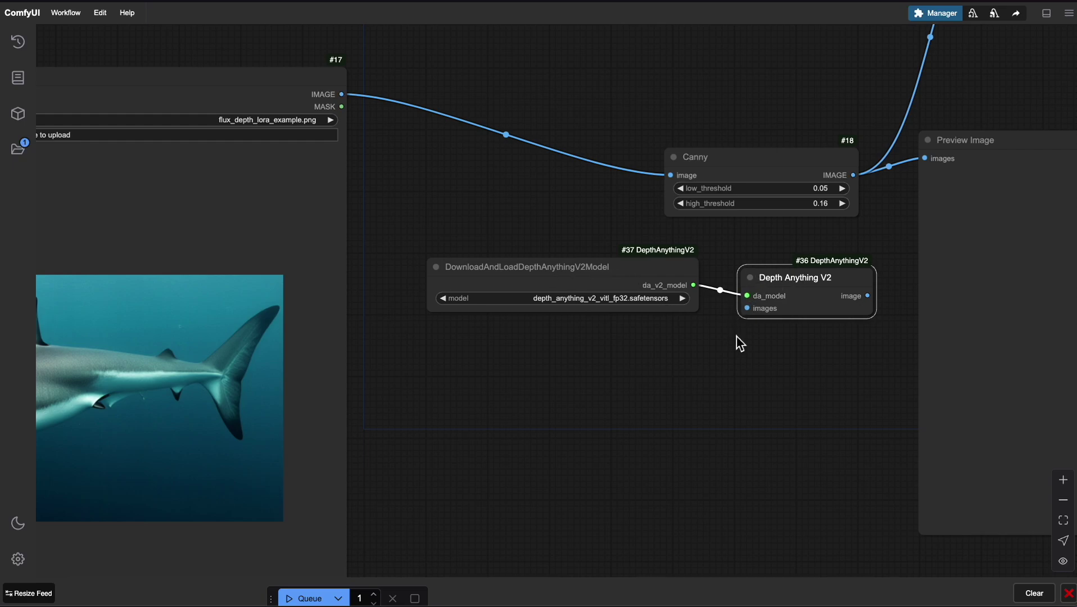
Wire the shark image into Depth Anything V2 and its depth map into Preview Image.
{"action": "left_click_drag", "start_coordinate": [341, 94], "coordinate": [748, 309]}
{"action": "left_click_drag", "start_coordinate": [743, 380], "coordinate": [672, 259]}
{"action": "scroll", "coordinate": [686, 253], "scroll_direction": "down", "scroll_amount": 3}
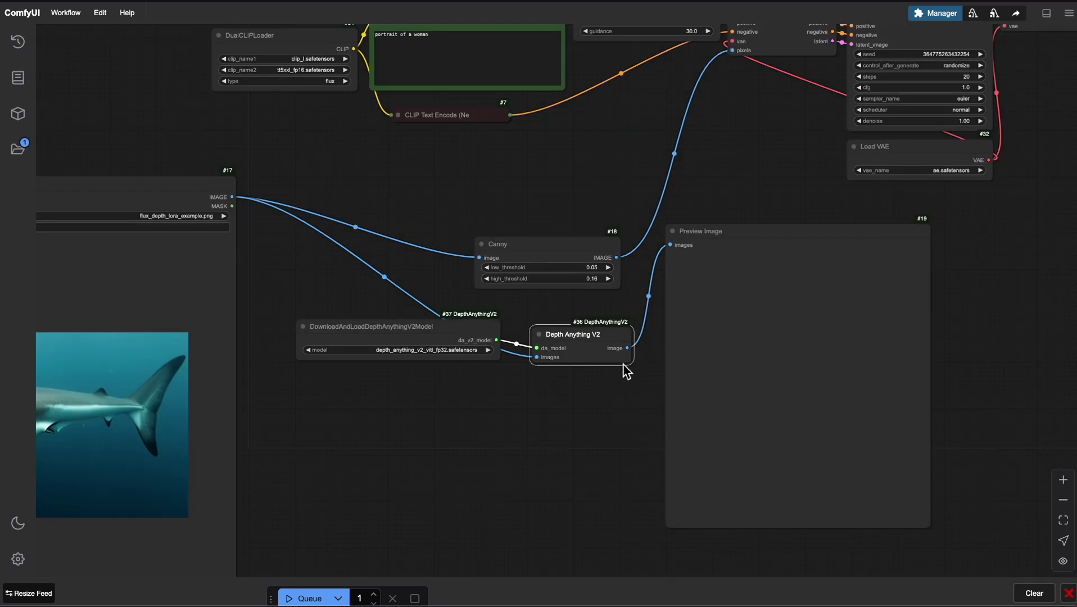
{"action": "left_click_drag", "start_coordinate": [717, 161], "coordinate": [704, 191]}
{"action": "scroll", "coordinate": [593, 476], "scroll_direction": "down", "scroll_amount": 5}
{"action": "scroll", "coordinate": [686, 179], "scroll_direction": "up", "scroll_amount": 5}
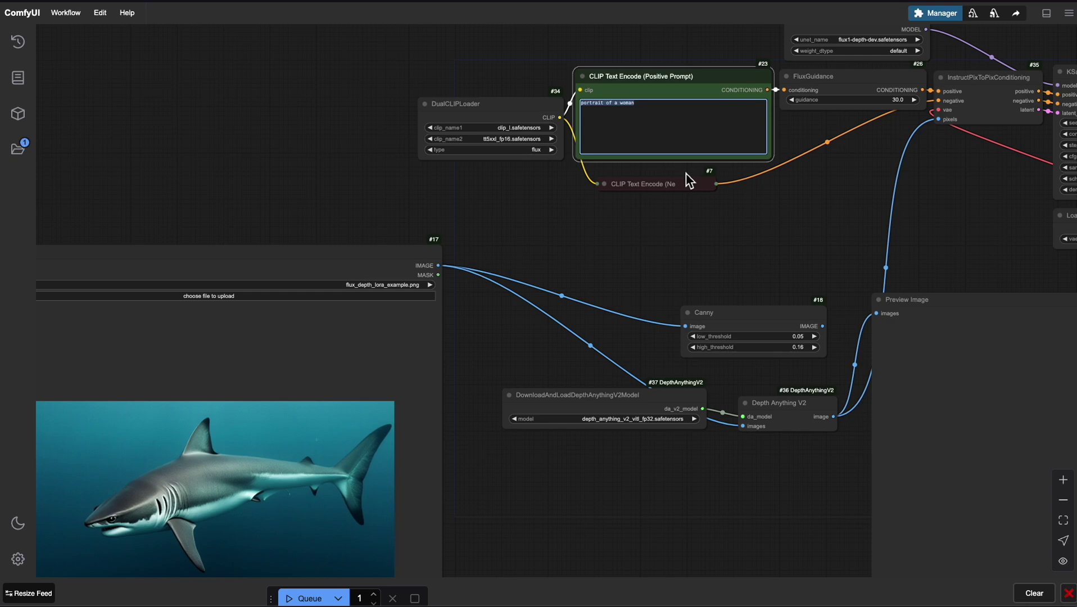
Set the prompt to 'Anime Shark' and generate the image.
{"action": "type", "text": "Anime Shark"}
{"action": "left_click", "coordinate": [306, 598]}
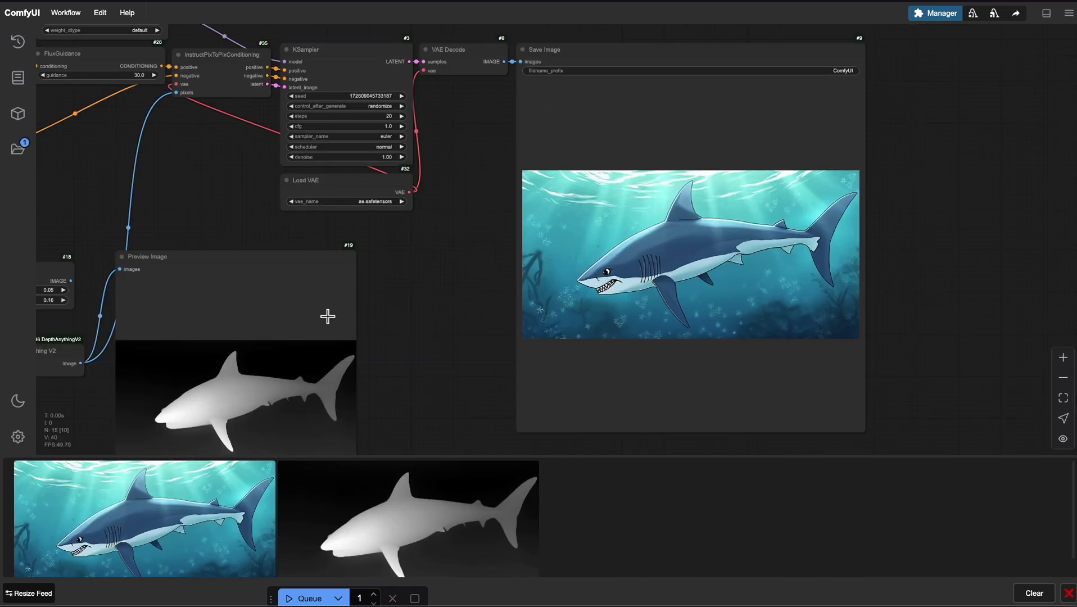
{"action": "scroll", "coordinate": [652, 275], "scroll_direction": "up", "scroll_amount": 5}
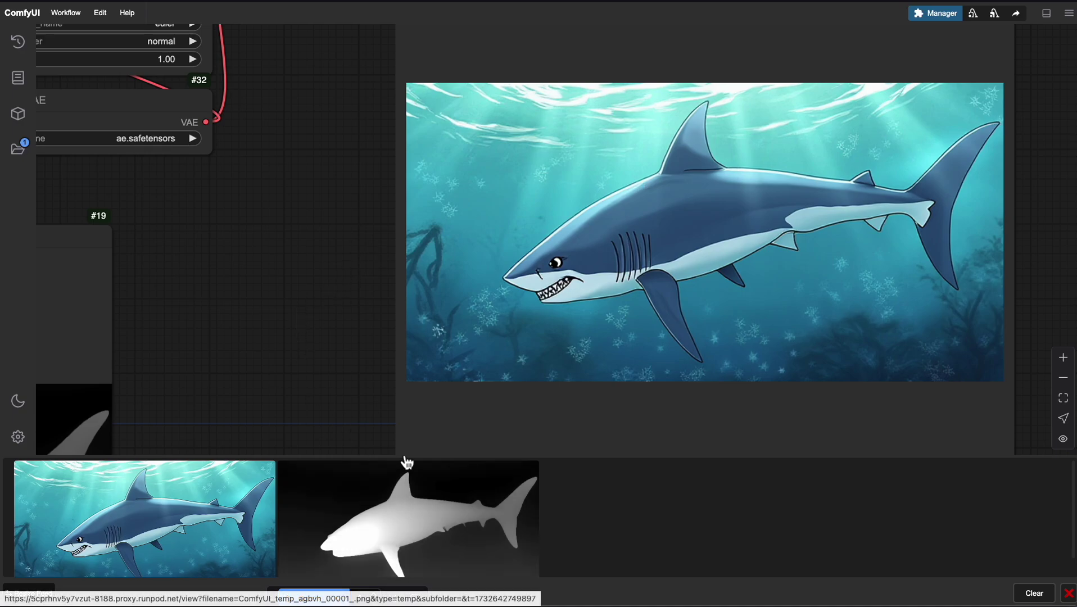
{"action": "scroll", "coordinate": [288, 288], "scroll_direction": "down", "scroll_amount": 4}
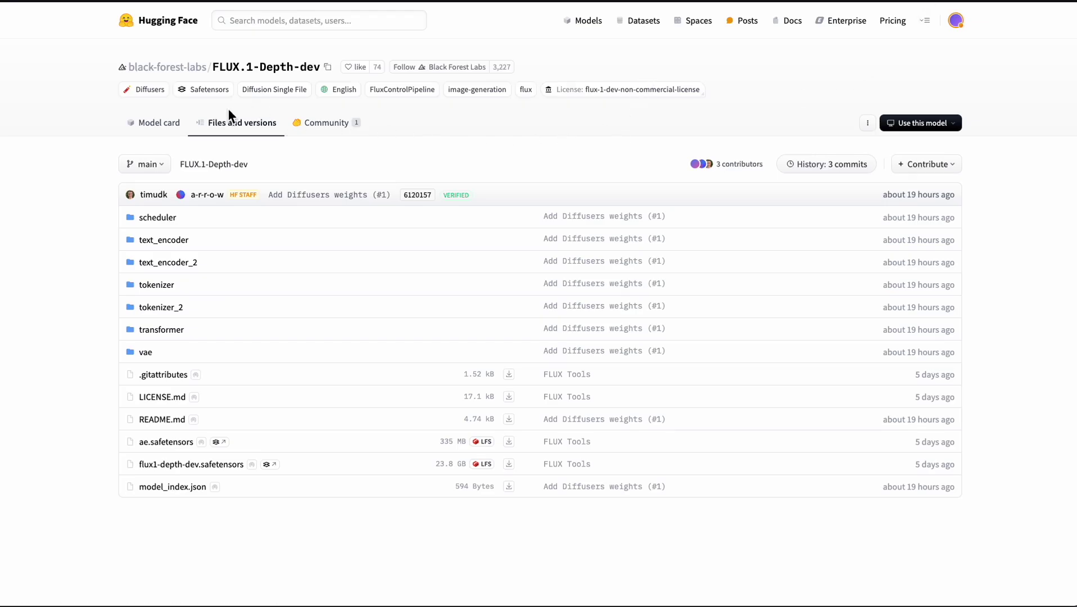
Open the black-forest-labs organization page from the FLUX.1-Depth-dev model page.
{"action": "left_click", "coordinate": [173, 68]}
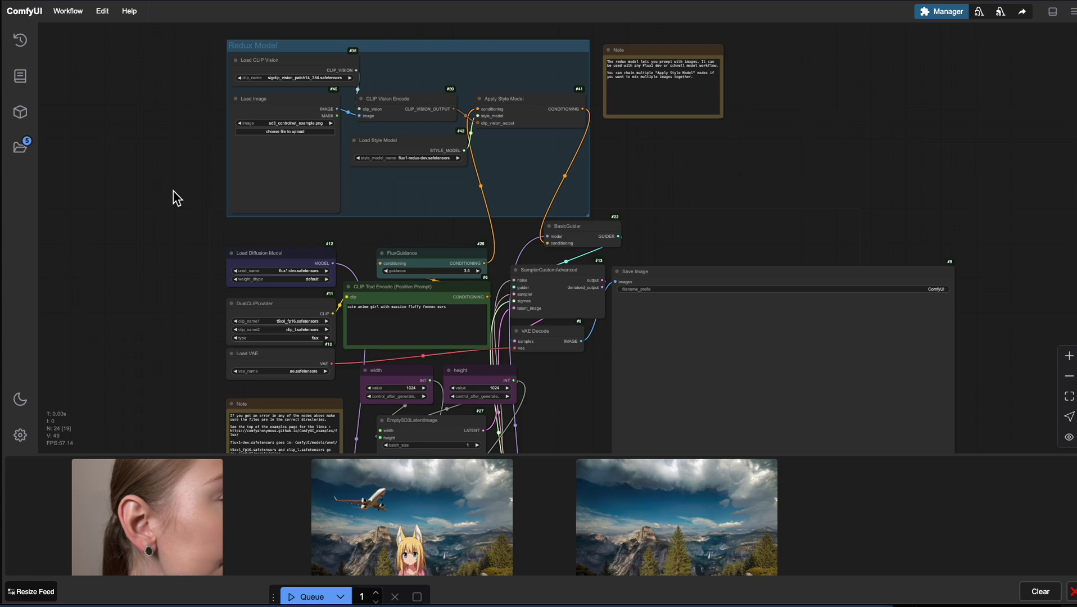
Drag the FluxGuidance (3.5) node up beneath Load Style Model in the Redux Model group.
{"action": "left_click_drag", "start_coordinate": [154, 201], "coordinate": [126, 195]}
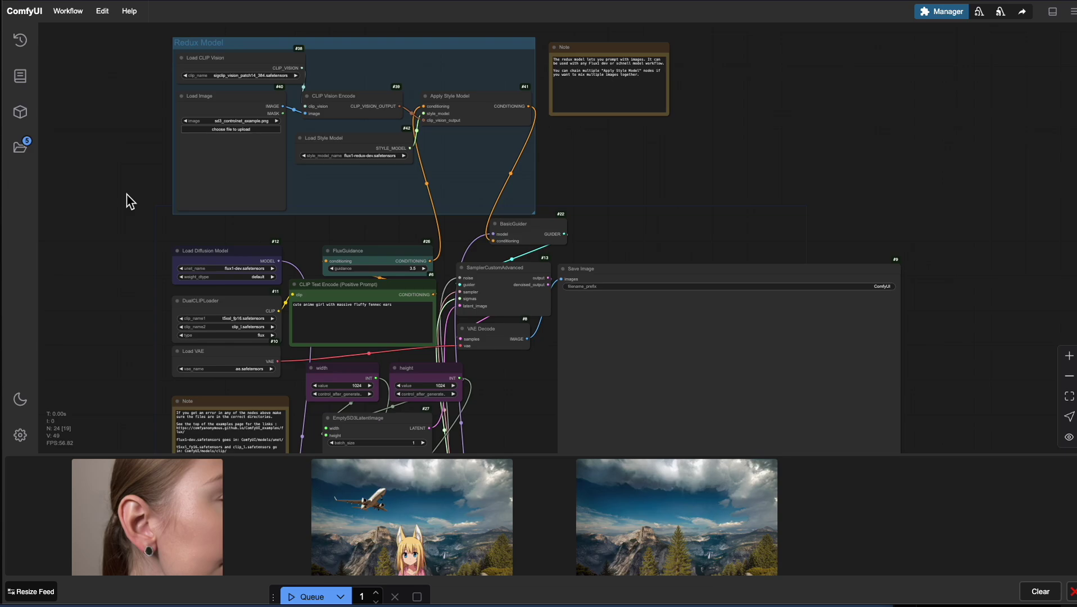
{"action": "scroll", "coordinate": [129, 201], "scroll_direction": "up", "scroll_amount": 3}
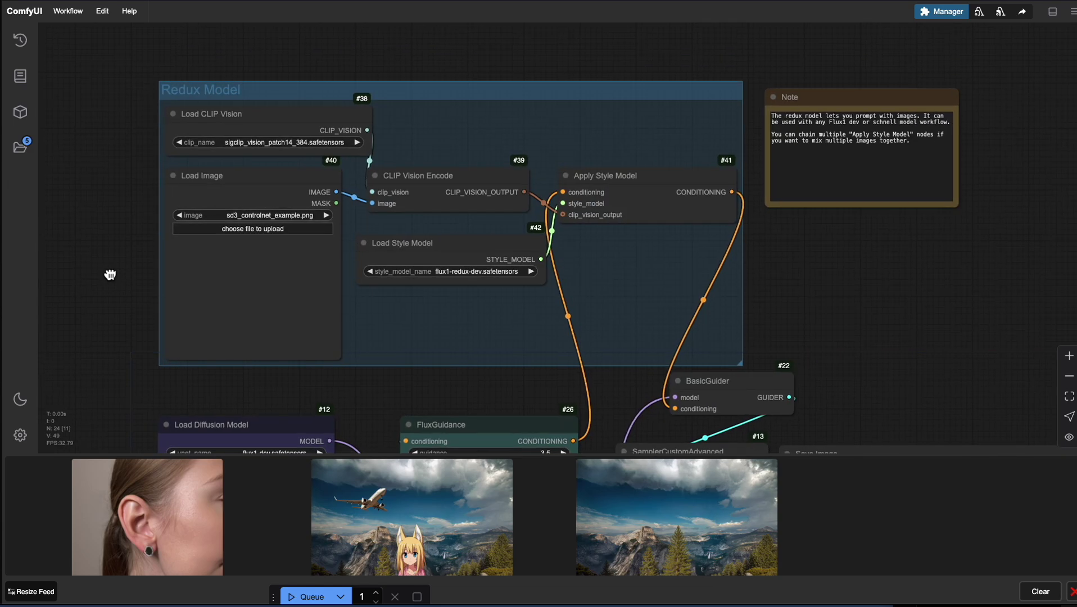
{"action": "scroll", "coordinate": [130, 222], "scroll_direction": "down", "scroll_amount": 1}
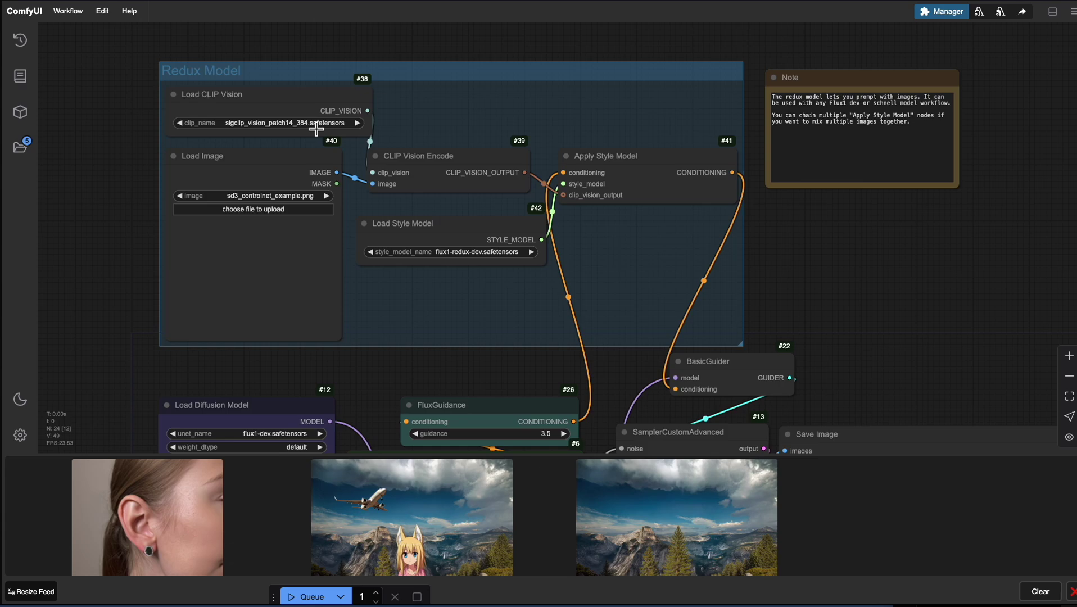
{"action": "scroll", "coordinate": [272, 97], "scroll_direction": "down", "scroll_amount": 2}
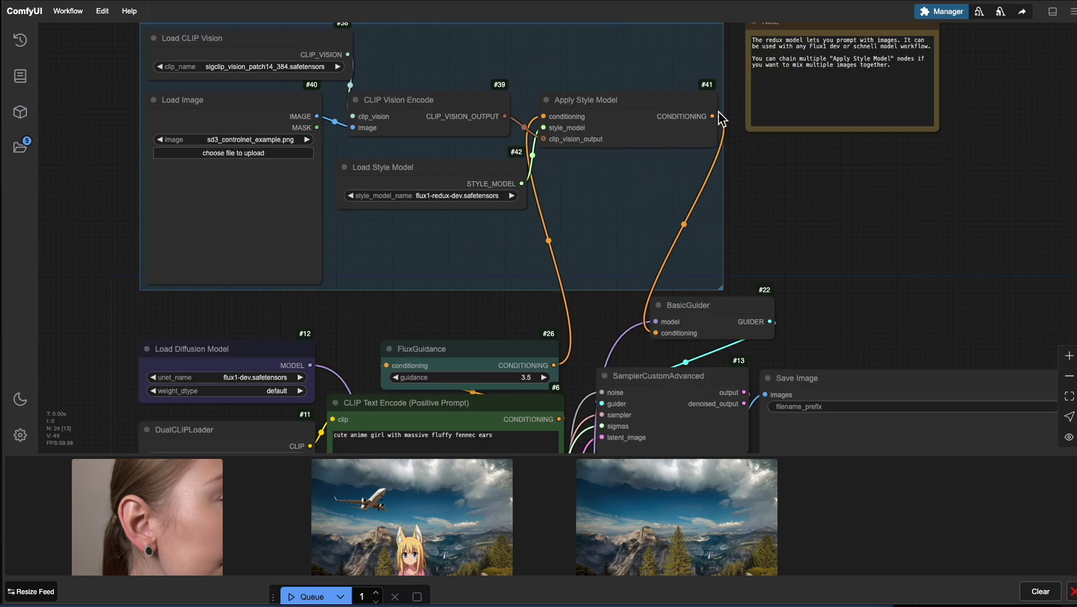
{"action": "left_click_drag", "start_coordinate": [539, 155], "coordinate": [405, 174]}
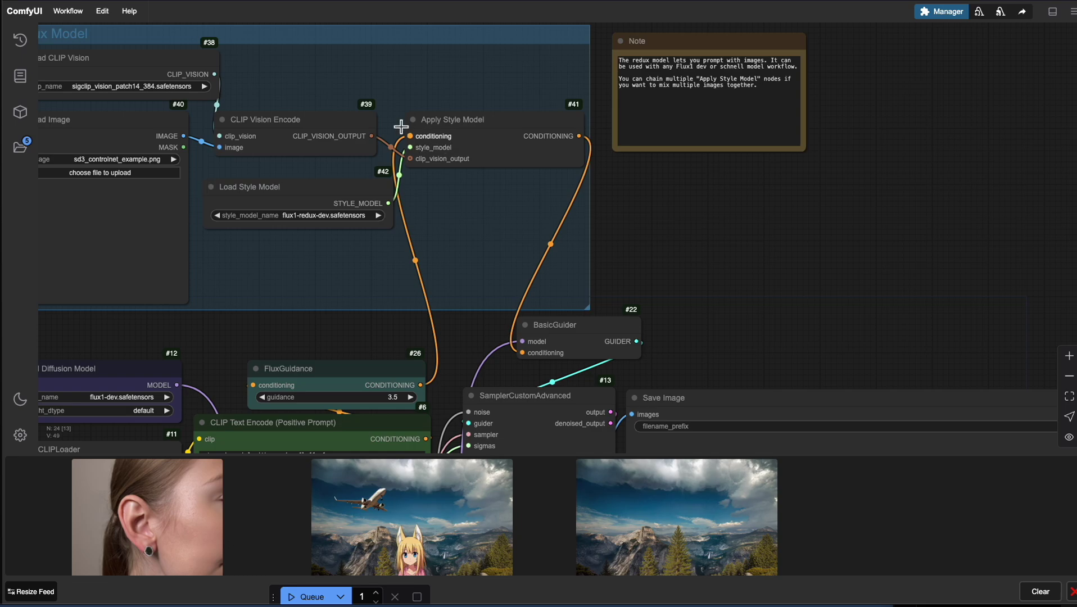
{"action": "left_click_drag", "start_coordinate": [378, 366], "coordinate": [377, 272]}
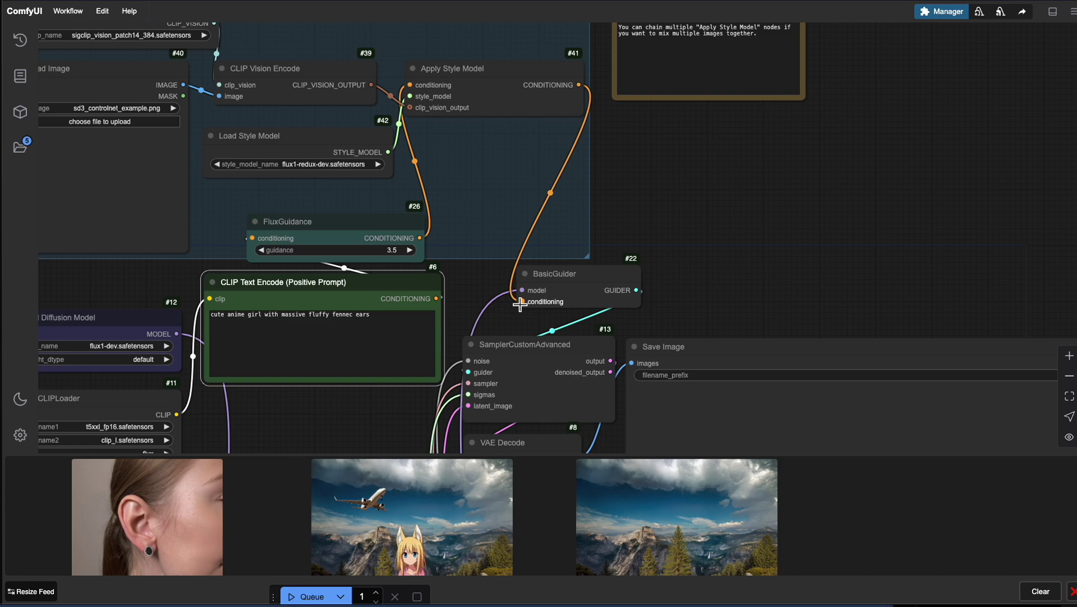
{"action": "left_click_drag", "start_coordinate": [685, 247], "coordinate": [716, 81]}
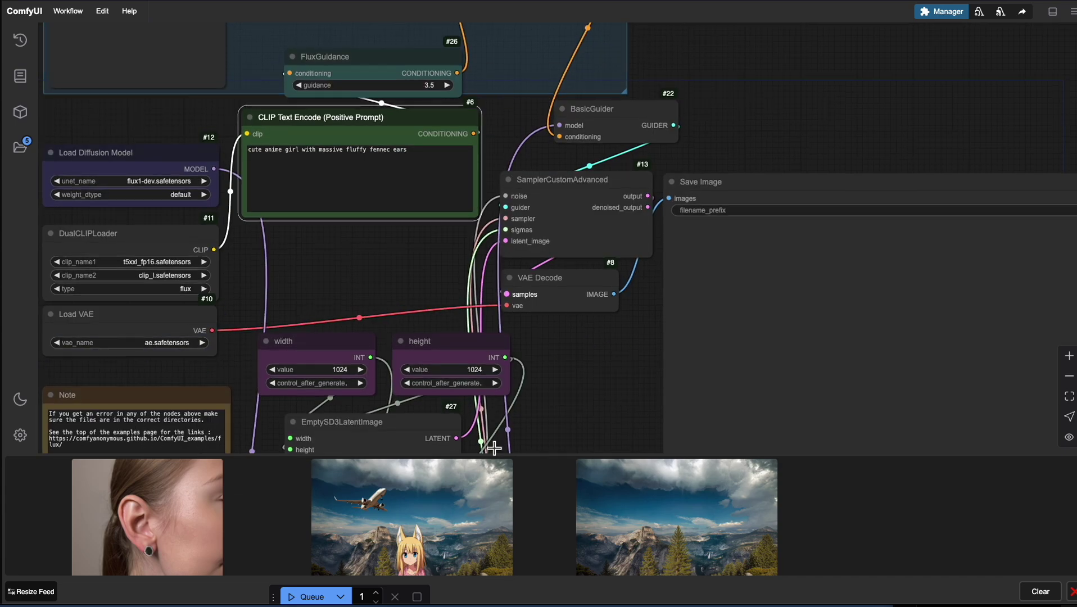
{"action": "left_click_drag", "start_coordinate": [494, 448], "coordinate": [494, 378]}
{"action": "scroll", "coordinate": [541, 331], "scroll_direction": "down", "scroll_amount": 3}
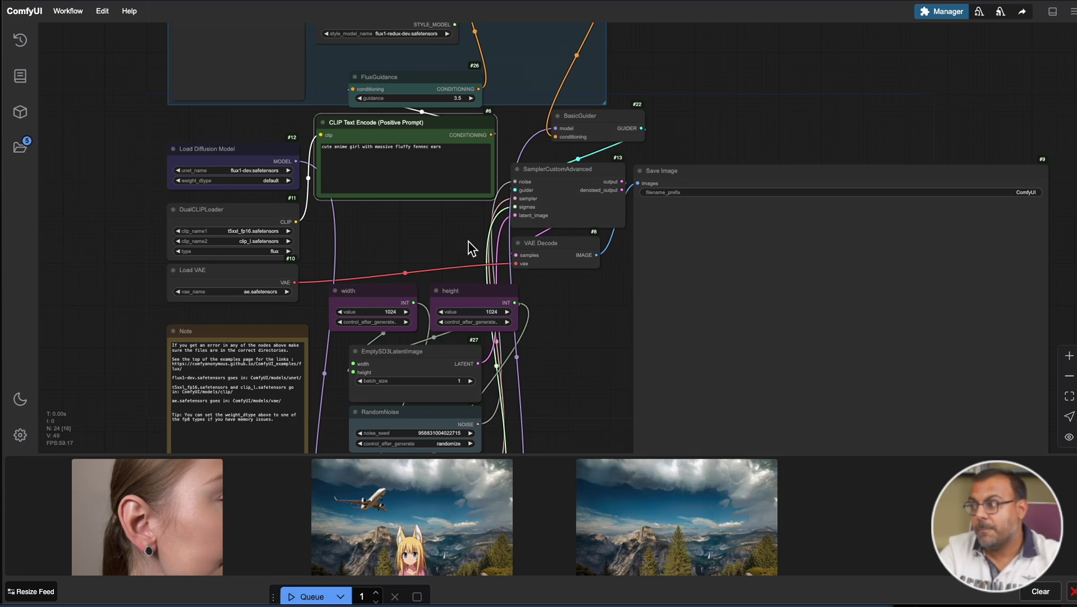
{"action": "left_click_drag", "start_coordinate": [126, 25], "coordinate": [130, 228]}
{"action": "scroll", "coordinate": [135, 213], "scroll_direction": "down", "scroll_amount": 3}
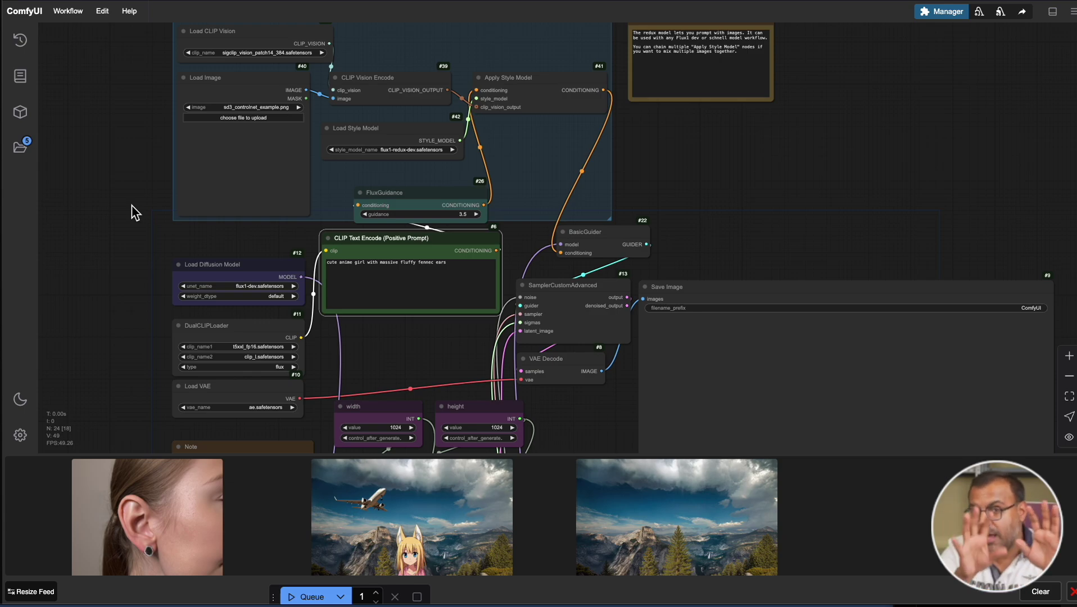
{"action": "scroll", "coordinate": [90, 234], "scroll_direction": "down", "scroll_amount": 5}
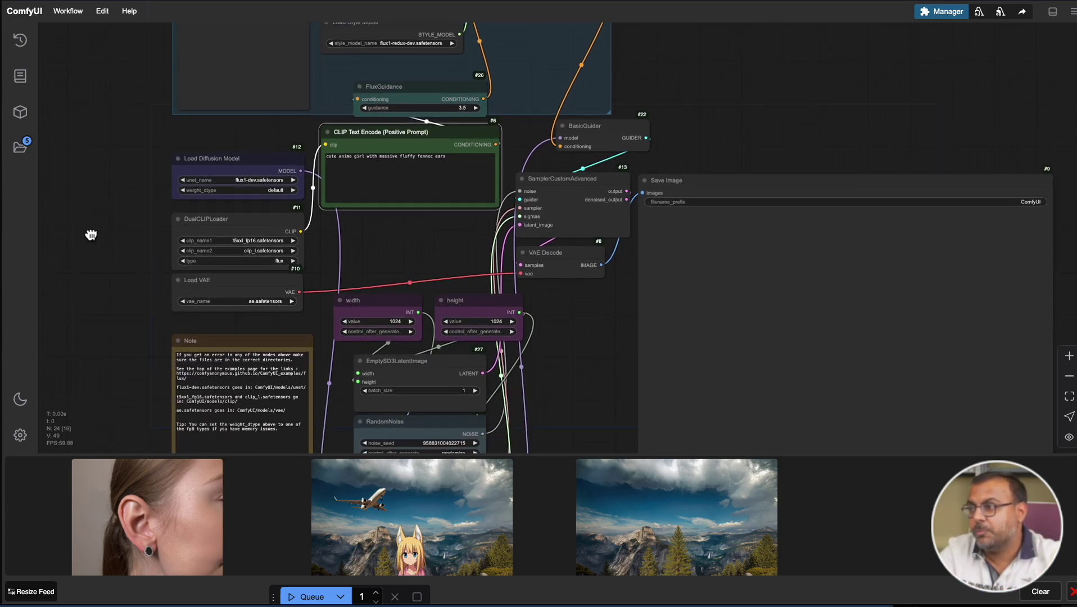
{"action": "scroll", "coordinate": [121, 266], "scroll_direction": "up", "scroll_amount": 5}
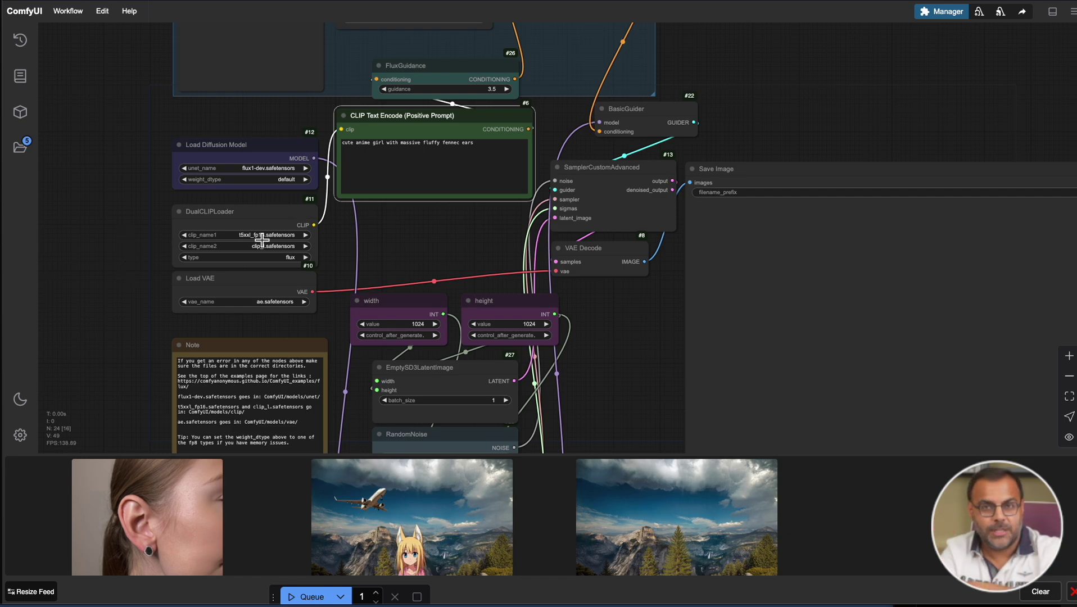